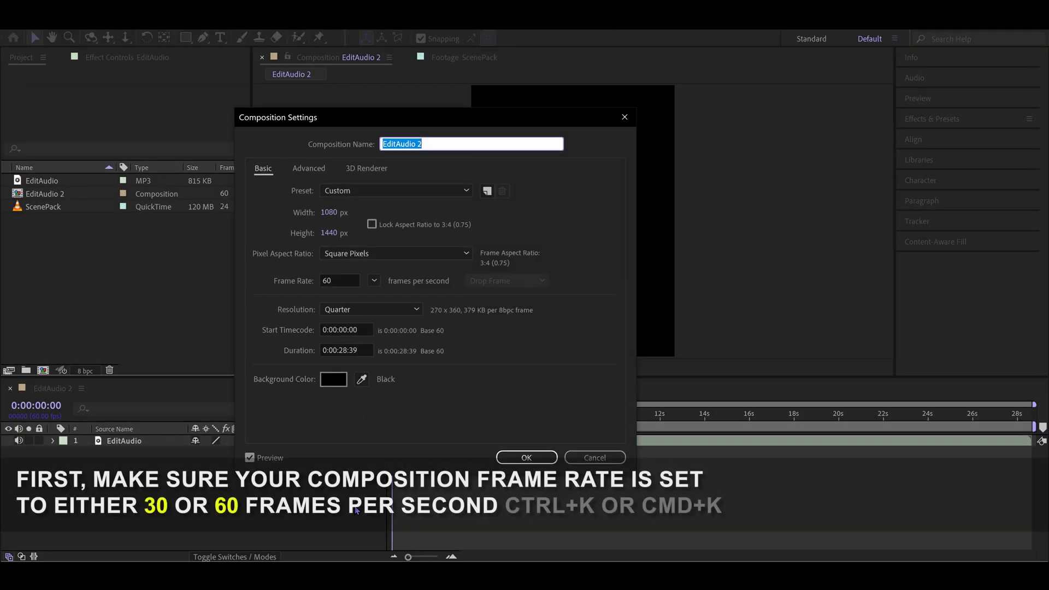
# Step: Set the EditAudio 2 composition's frame rate to 60 frames per second and accept the settings
pyautogui.click(354, 270)
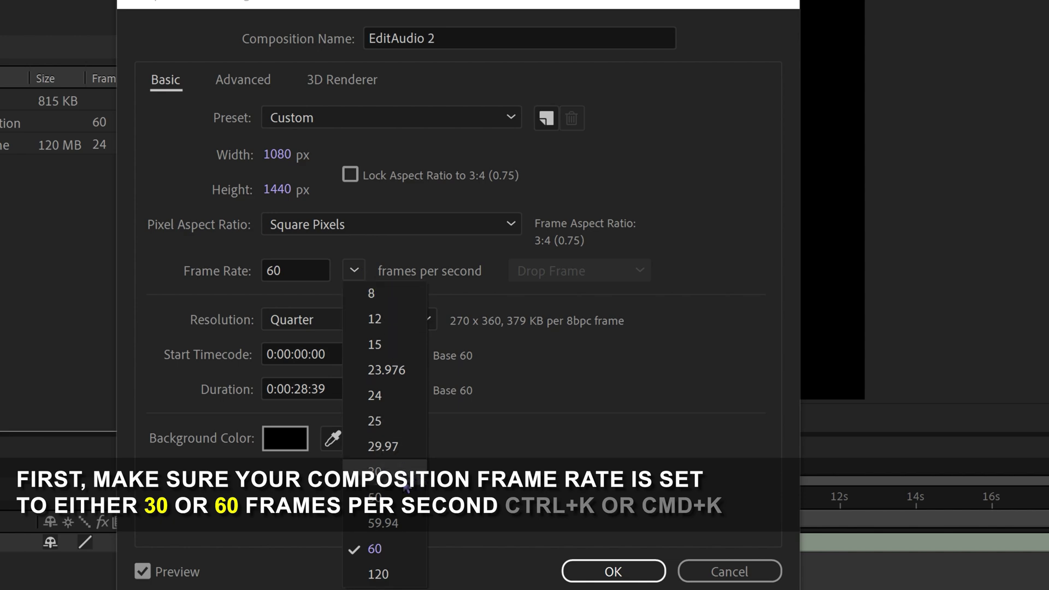
pyautogui.click(401, 548)
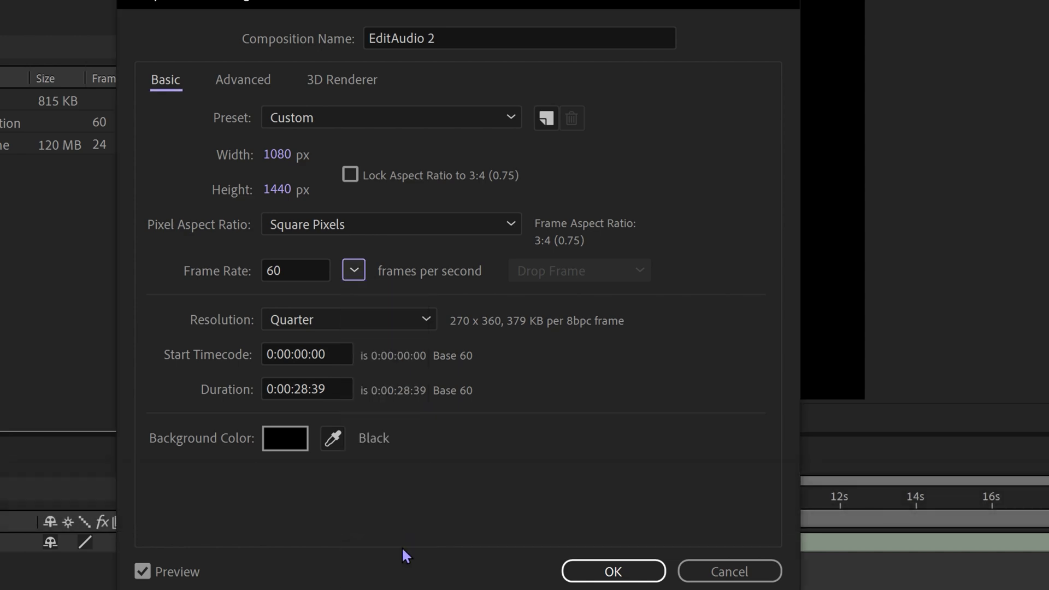
pyautogui.click(600, 555)
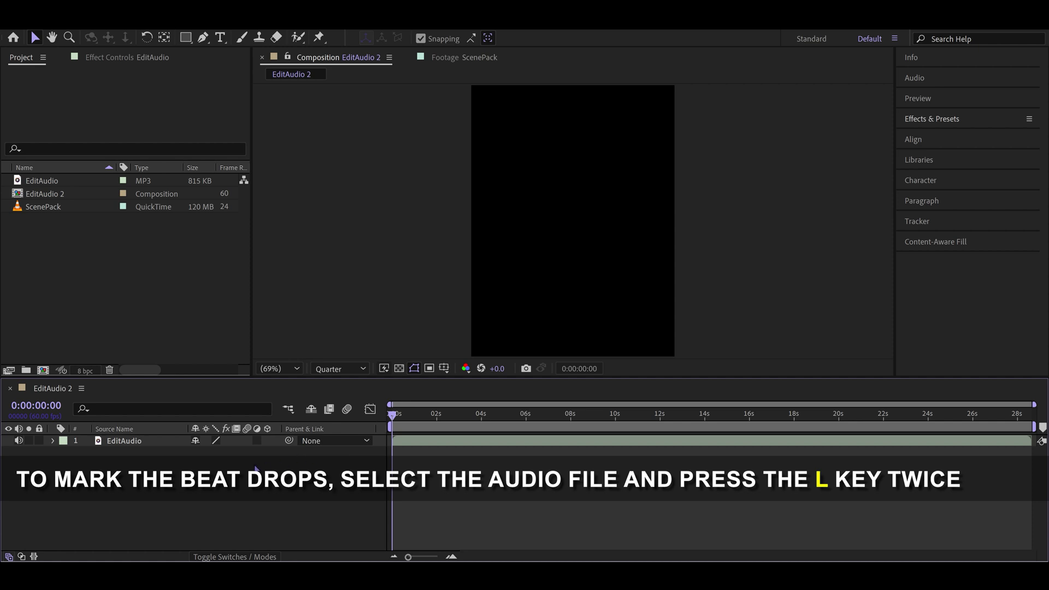
# Step: Reveal the waveform of the EditAudio layer and place the time indicator where the louder beats begin, near 8 seconds
pyautogui.click(143, 442)
pyautogui.press('l')
pyautogui.press('l')
pyautogui.click(218, 519)
pyautogui.click(528, 415)
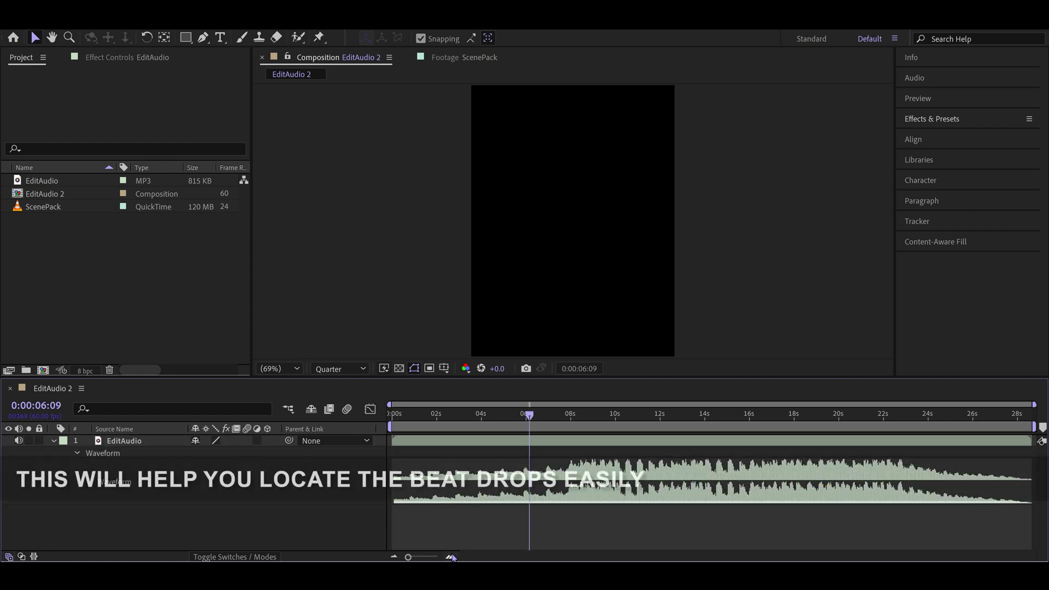
pyautogui.click(451, 556)
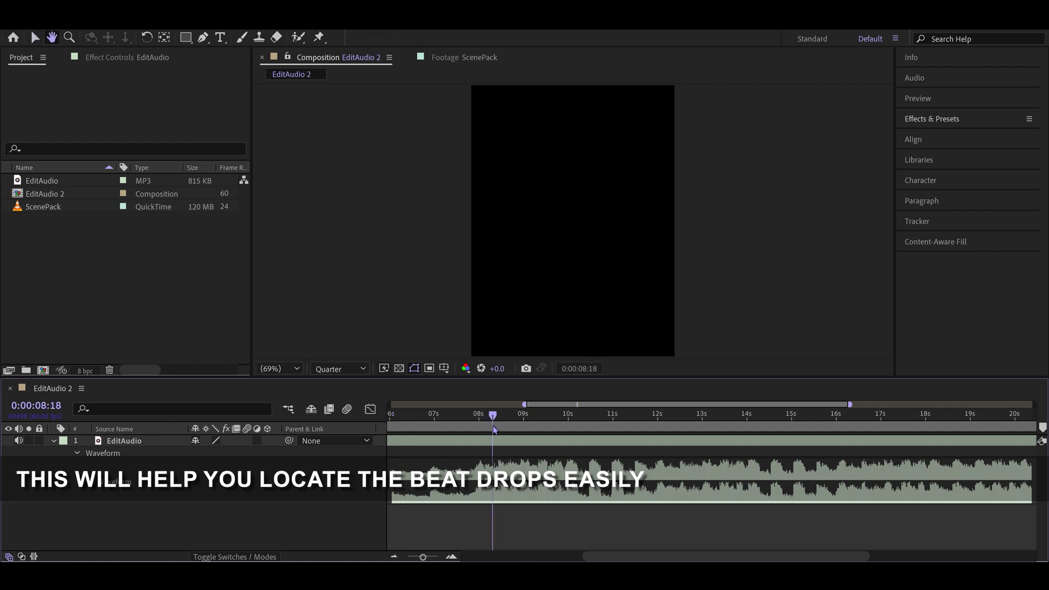
pyautogui.moveTo(502, 420); pyautogui.dragTo(479, 417)
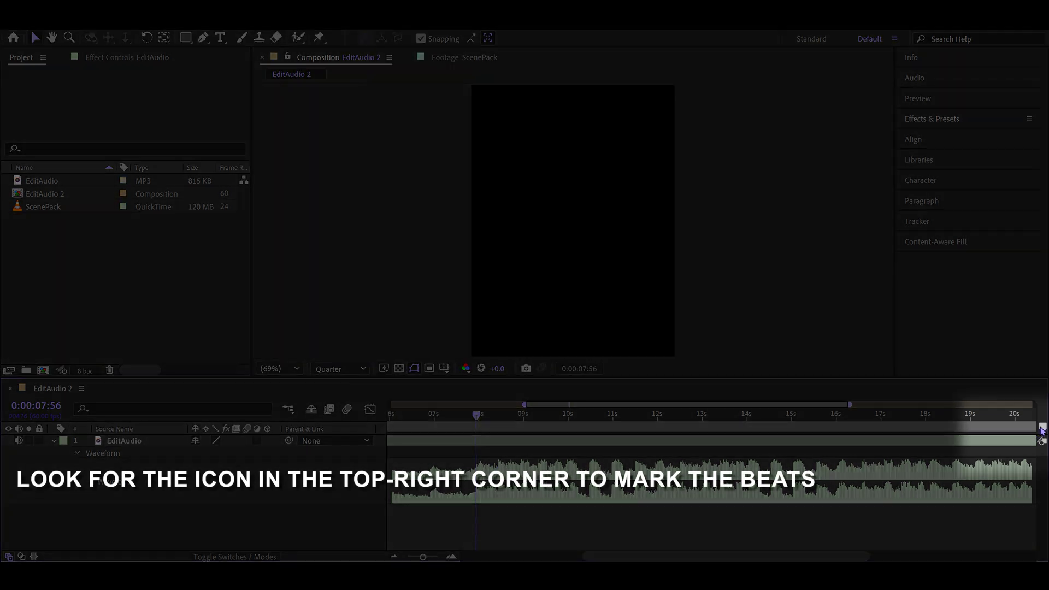
# Step: Place numbered composition markers 1 to 9 on the beat drops from about 8 to 12 seconds and collapse the audio waveform
pyautogui.press('space')
pyautogui.hotkey('shift', '2')
pyautogui.press('space')
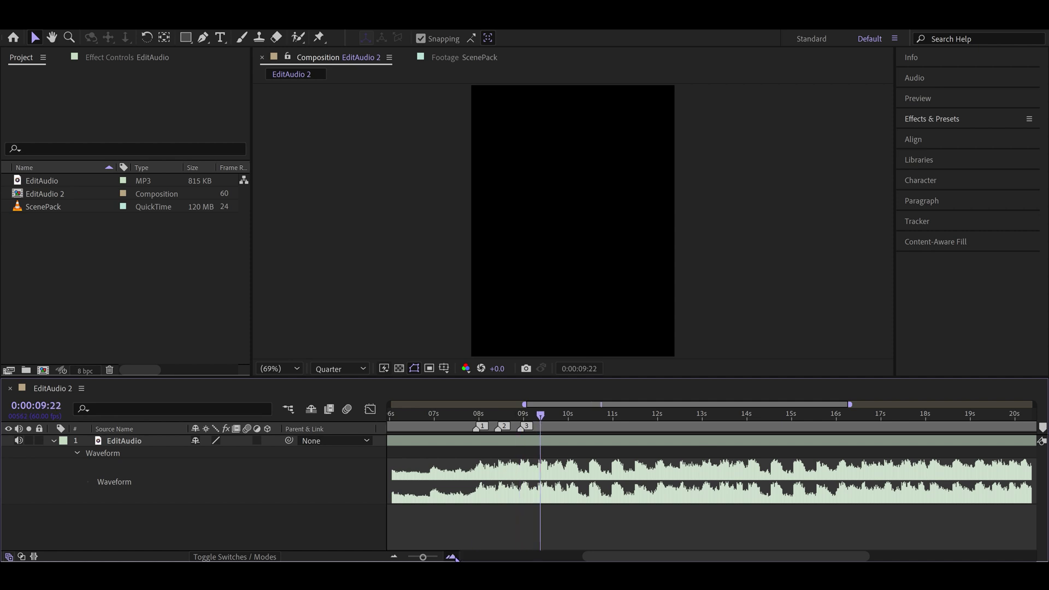
pyautogui.click(451, 557)
pyautogui.click(556, 422)
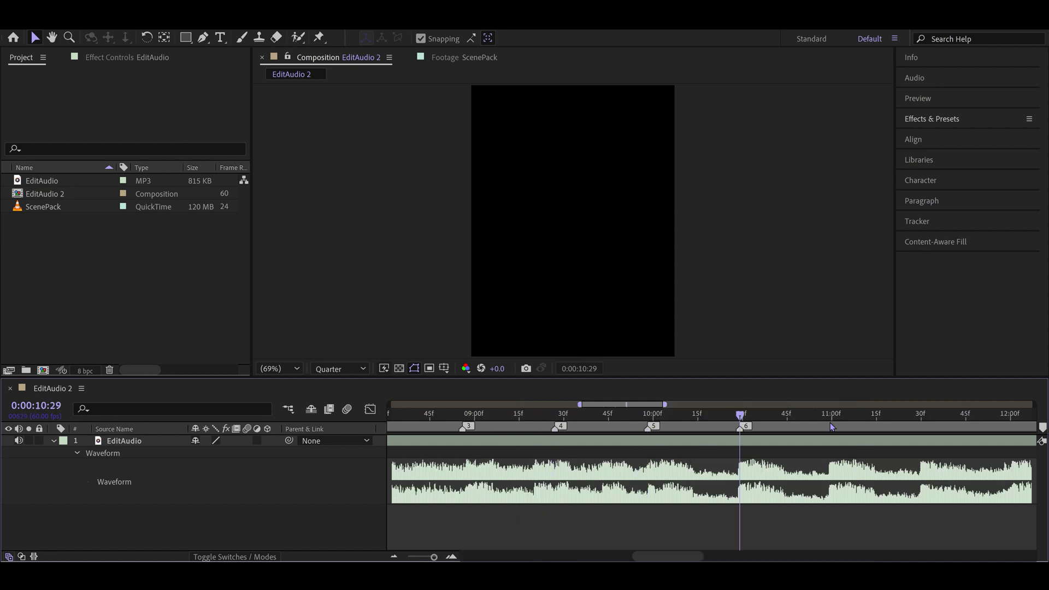
pyautogui.moveTo(986, 421); pyautogui.dragTo(1004, 420)
pyautogui.hotkey('shift', '9')
pyautogui.click(394, 557)
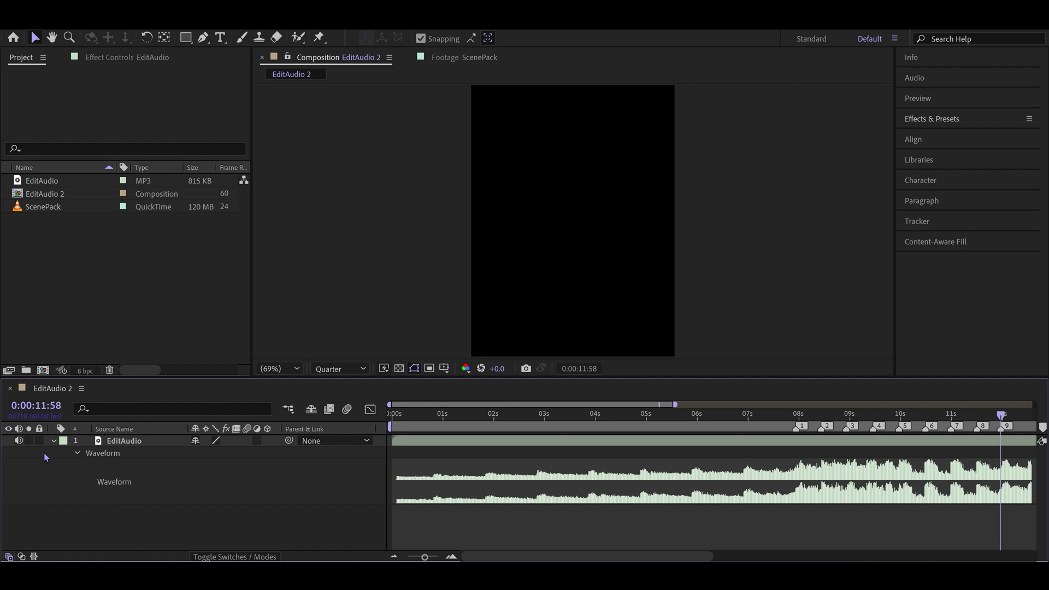
pyautogui.click(53, 441)
pyautogui.hscroll(6, 636, 501)
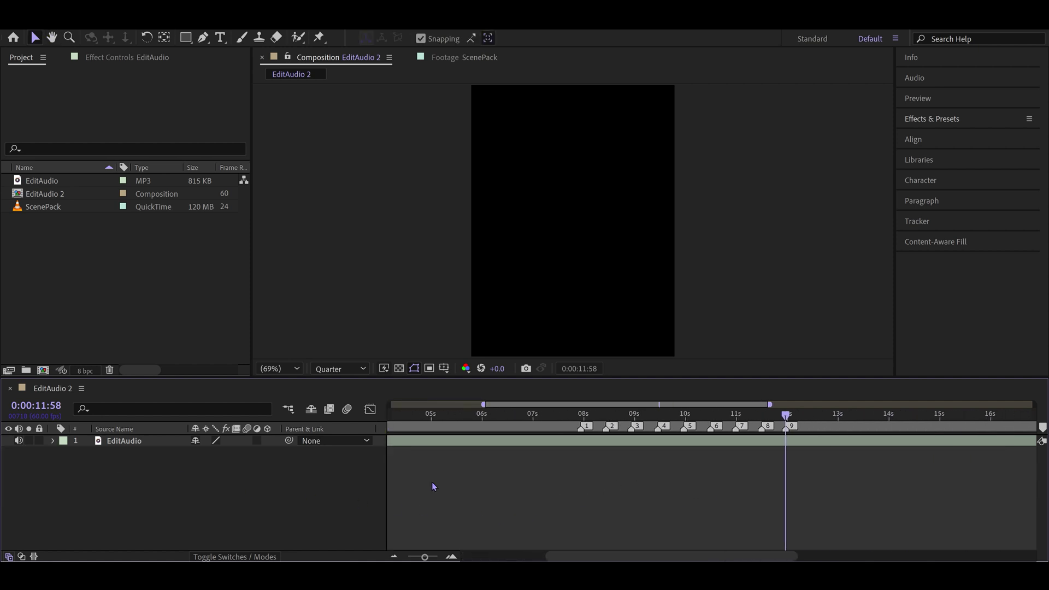
# Step: Open the ScenePack footage and lay clips cut from it along the beat markers in the EditAudio 2 composition
pyautogui.click(89, 211)
pyautogui.doubleClick(87, 211)
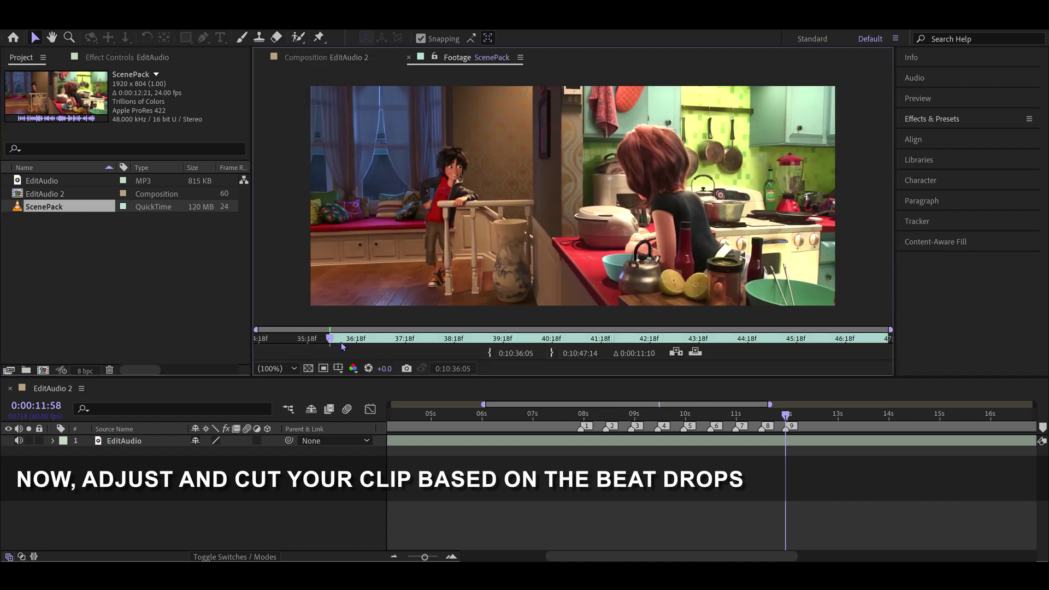
pyautogui.click(564, 418)
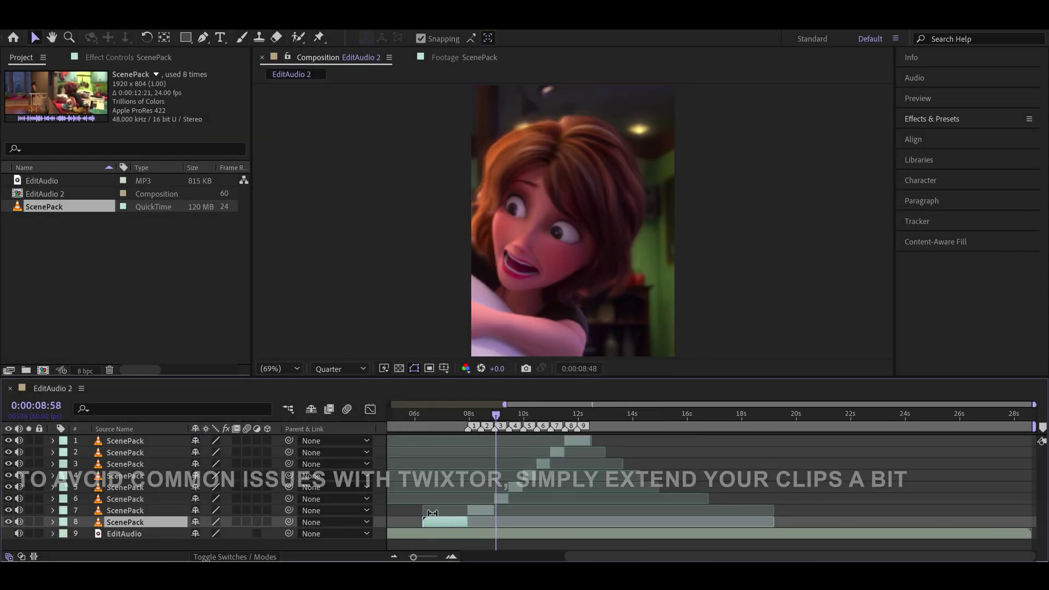
# Step: Extend the ends of the ScenePack clips after marker 3 by about one beat so they overlap the following clips
pyautogui.click(451, 557)
pyautogui.moveTo(474, 477); pyautogui.dragTo(504, 470)
pyautogui.moveTo(505, 420)
pyautogui.mouseDown()
pyautogui.moveTo(536, 420)
pyautogui.moveTo(524, 419)
pyautogui.mouseUp()
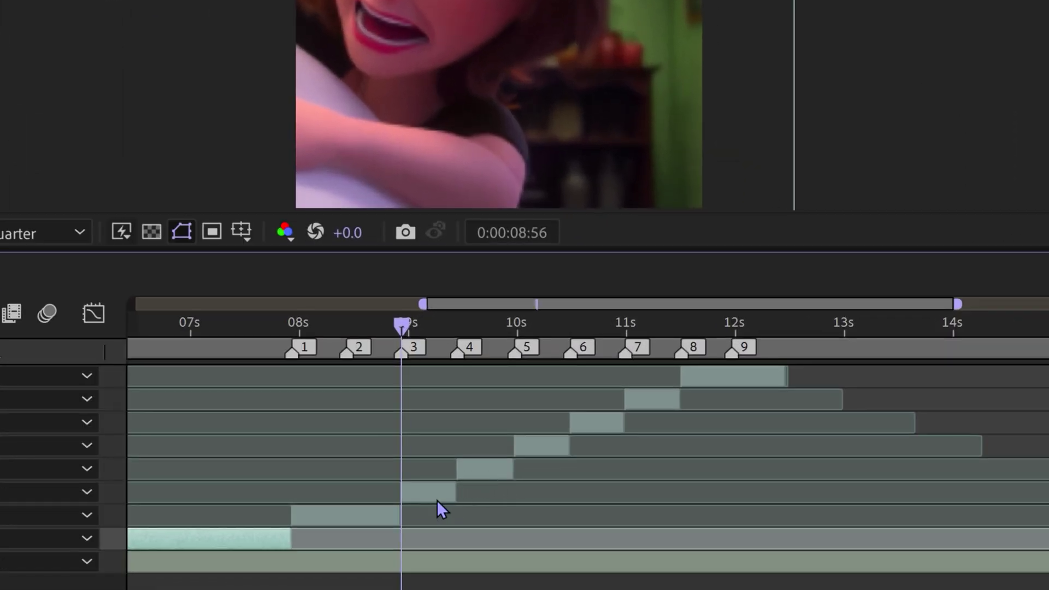
pyautogui.click(438, 500)
pyautogui.moveTo(458, 494); pyautogui.dragTo(713, 394)
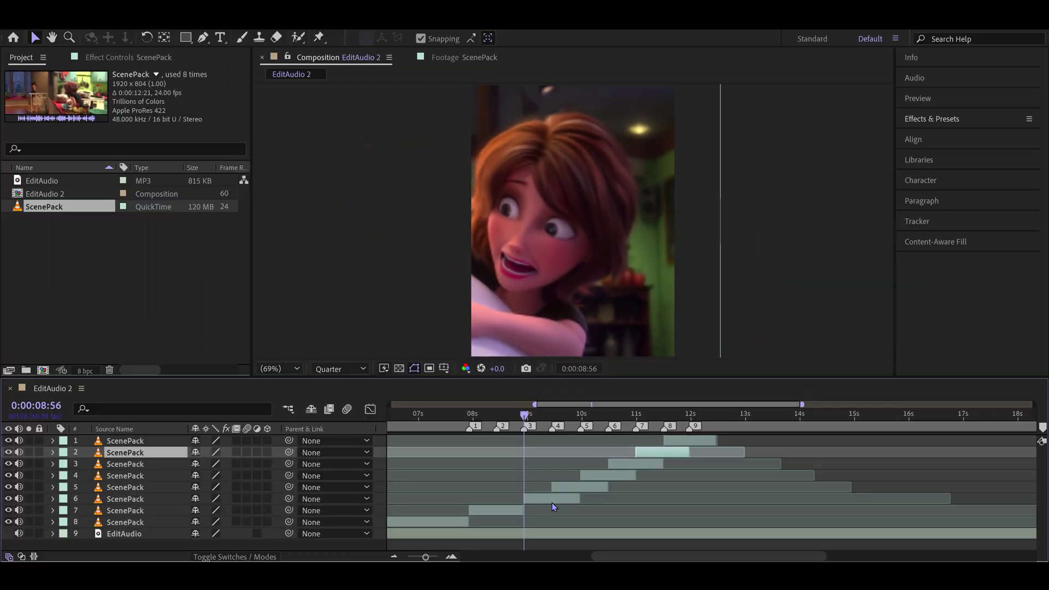
# Step: Pre-compose the ScenePack clip starting at marker 1, moving all attributes and adjusting the composition duration to the layer's time span
pyautogui.click(452, 495)
pyautogui.rightClick(549, 500)
pyautogui.click(503, 511)
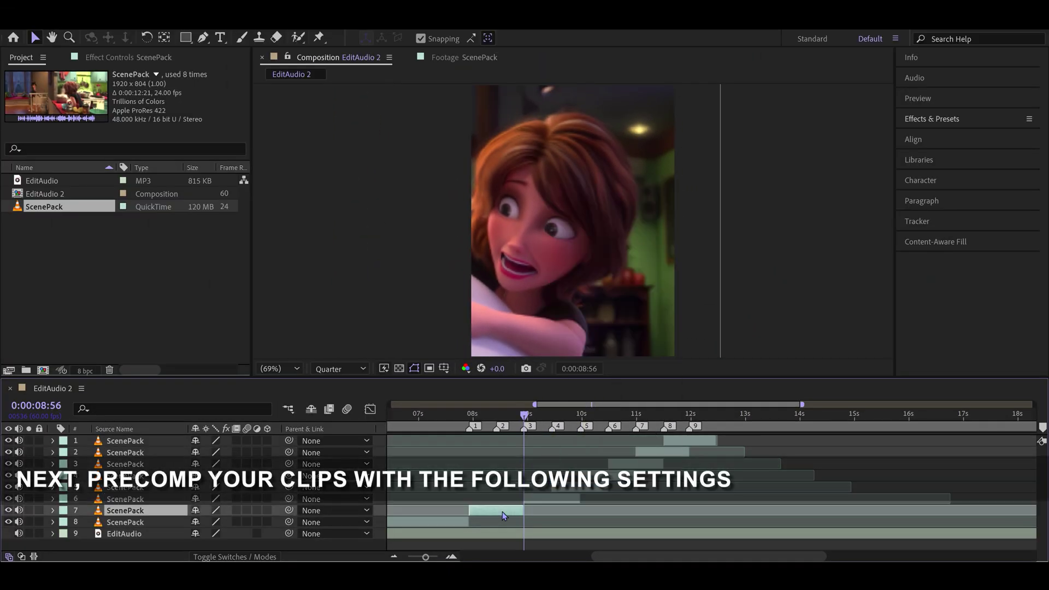
pyautogui.rightClick(502, 512)
pyautogui.click(535, 453)
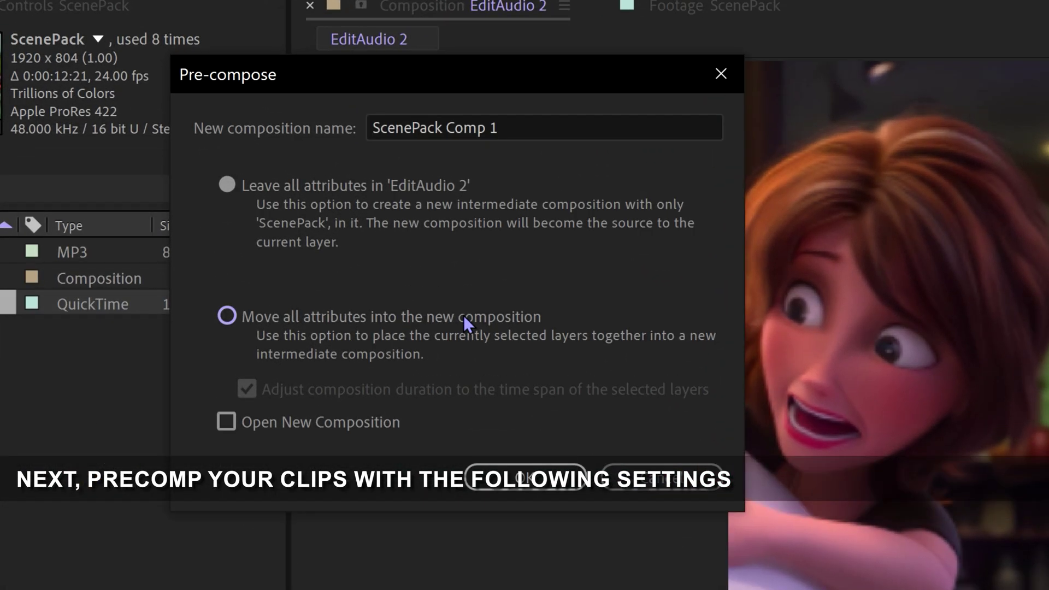
pyautogui.click(463, 315)
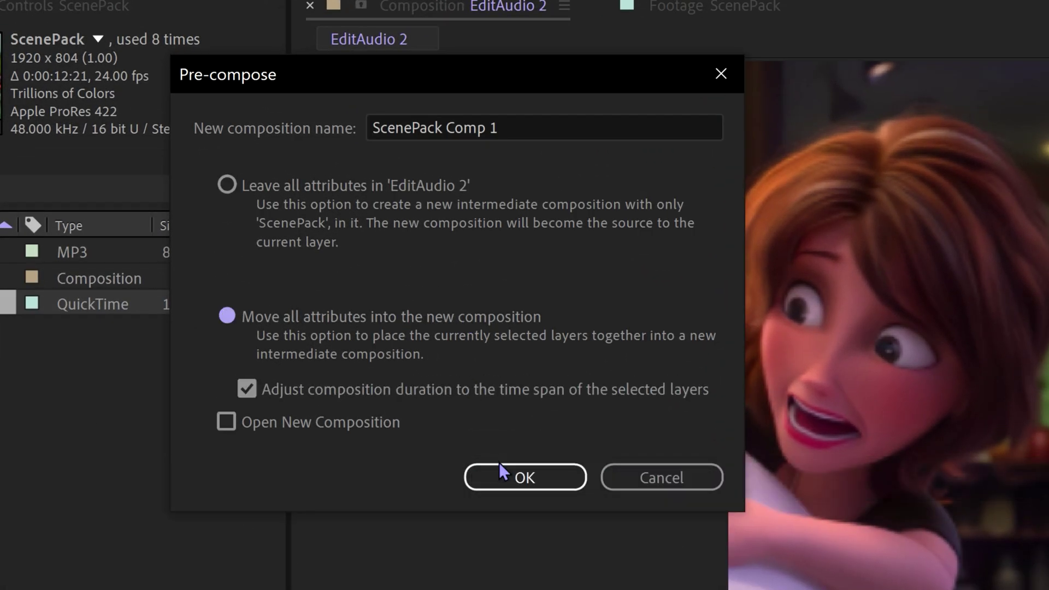
pyautogui.click(524, 478)
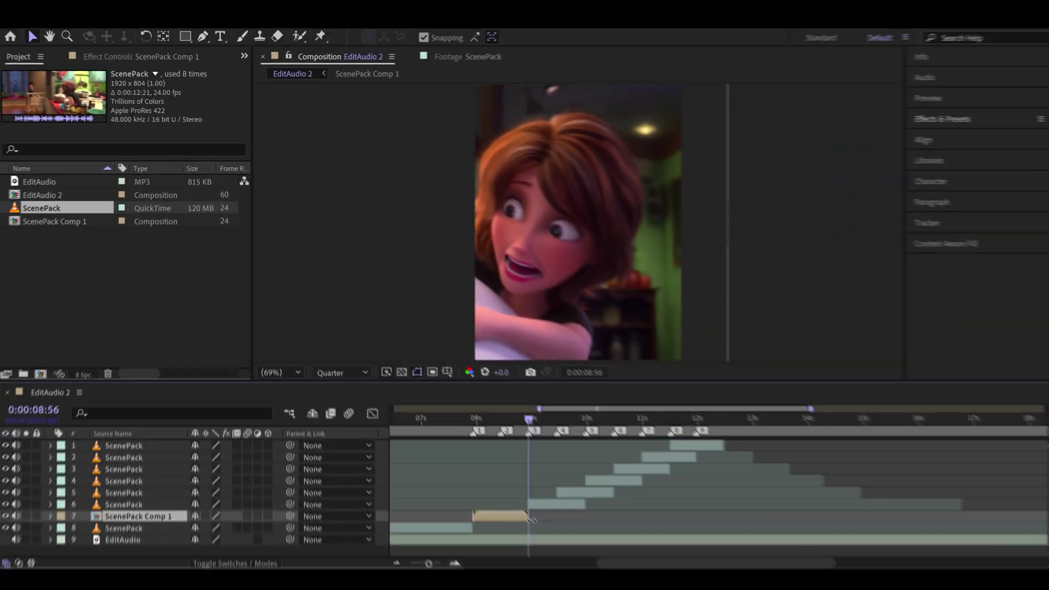
# Step: Pre-compose the ScenePack clips starting at markers 3, 4 and 5 separately, with all attributes moved into the new compositions
pyautogui.rightClick(549, 501)
pyautogui.click(568, 438)
pyautogui.press('Return')
pyautogui.rightClick(572, 487)
pyautogui.click(596, 426)
pyautogui.click(370, 293)
pyautogui.rightClick(597, 474)
pyautogui.click(615, 414)
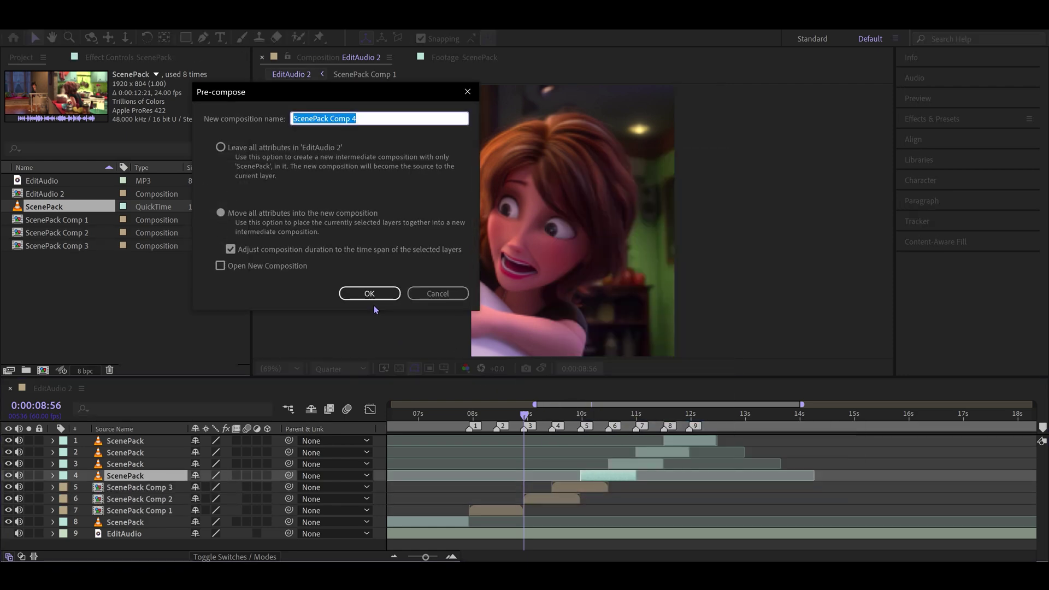
pyautogui.click(370, 292)
# Step: Pre-compose the ScenePack clips starting at markers 6, 7 and 8 separately, with the same attribute and duration options
pyautogui.rightClick(624, 464)
pyautogui.click(639, 406)
pyautogui.click(370, 293)
pyautogui.rightClick(650, 454)
pyautogui.click(665, 396)
pyautogui.click(370, 293)
pyautogui.rightClick(682, 441)
pyautogui.click(697, 383)
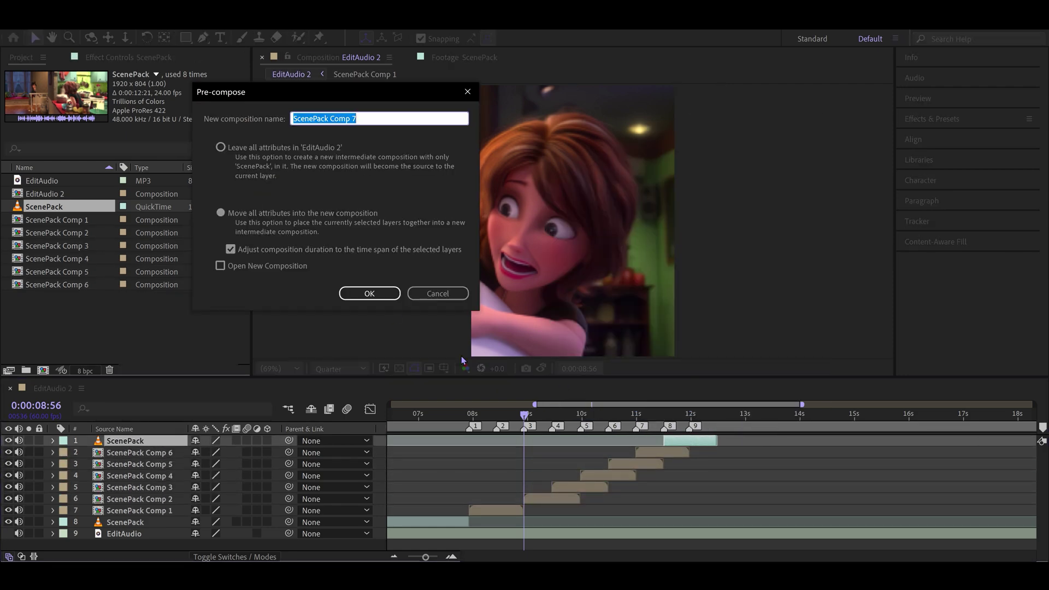
pyautogui.click(370, 292)
# Step: Trim the ends of the layers ScenePack Comp 2 to Comp 7 back to the next beat marker
pyautogui.click(469, 419)
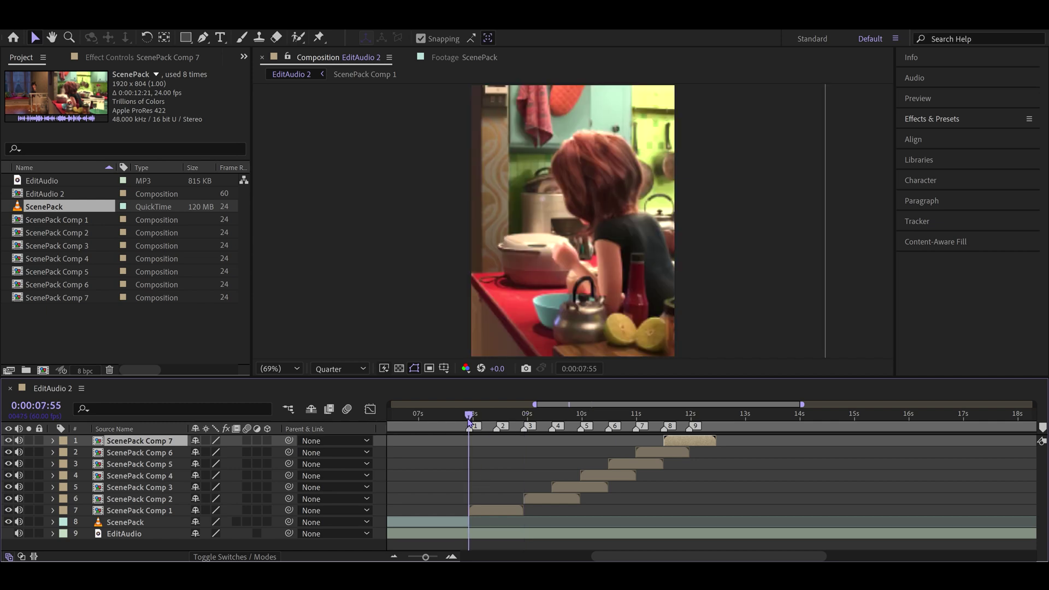
pyautogui.moveTo(469, 419); pyautogui.dragTo(447, 427)
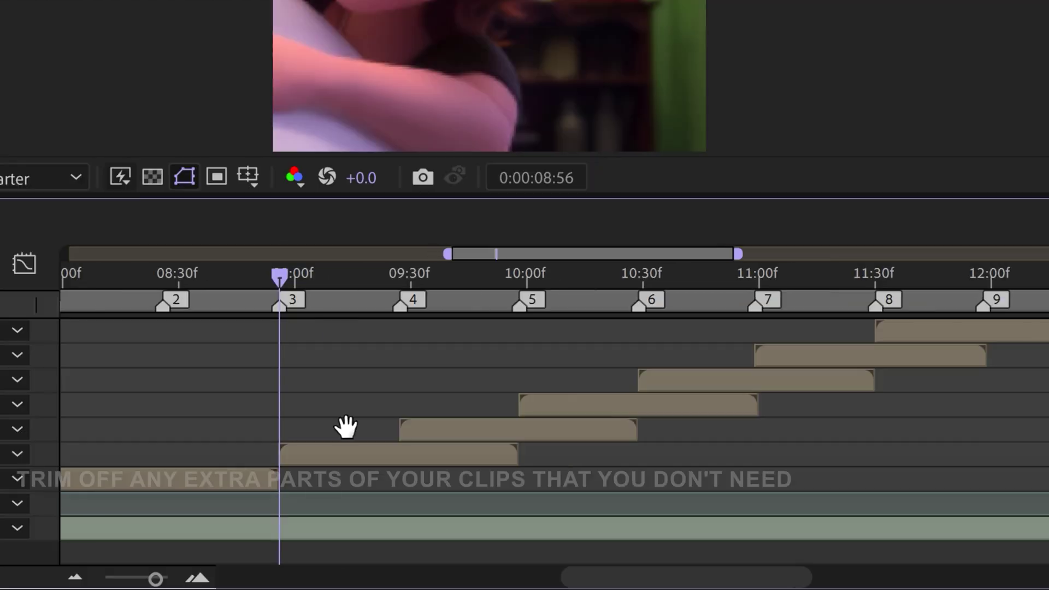
pyautogui.hscroll(2, 449, 431)
pyautogui.moveTo(454, 448); pyautogui.dragTo(378, 452)
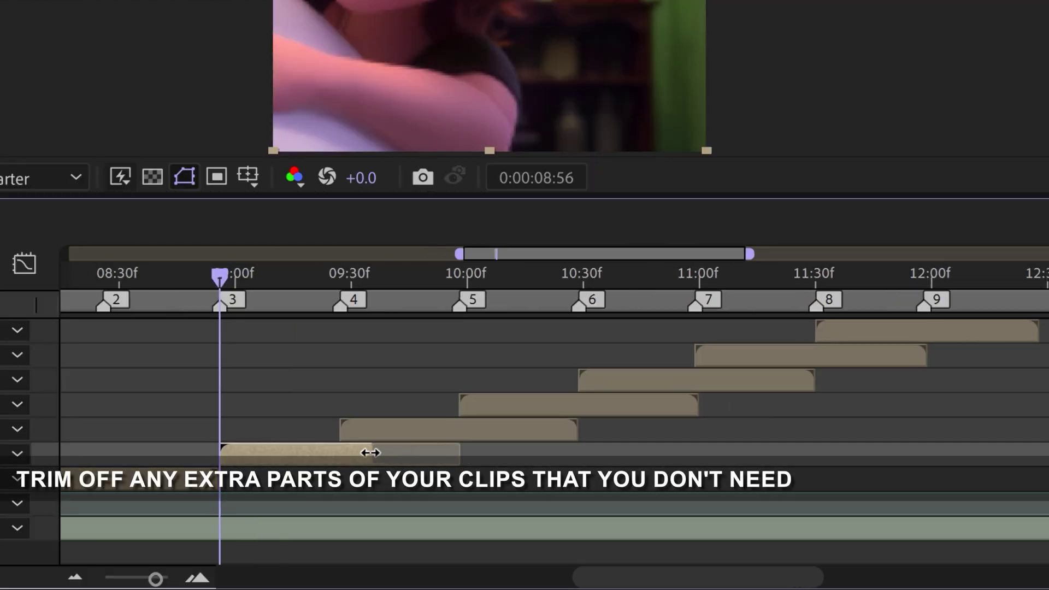
pyautogui.moveTo(574, 428); pyautogui.dragTo(466, 435)
pyautogui.moveTo(695, 406); pyautogui.dragTo(582, 406)
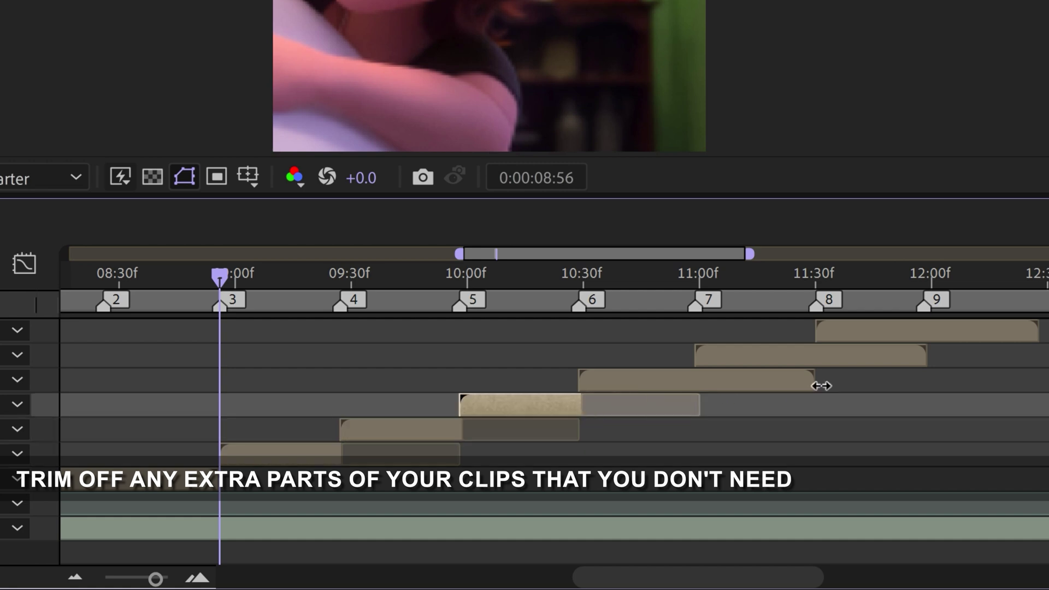
pyautogui.moveTo(813, 381); pyautogui.dragTo(699, 381)
pyautogui.moveTo(927, 355); pyautogui.dragTo(818, 357)
pyautogui.moveTo(1031, 332); pyautogui.dragTo(930, 332)
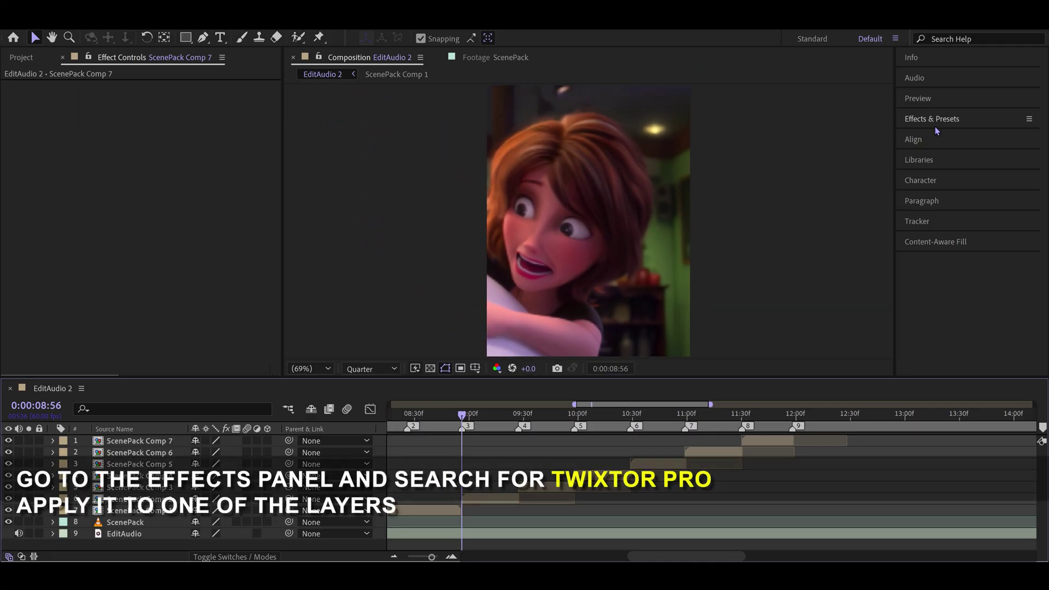
# Step: Find the Twixtor Pro effect and apply it to the ScenePack Comp 2 layer
pyautogui.click(931, 119)
pyautogui.click(907, 133)
pyautogui.write('twixtor pro')
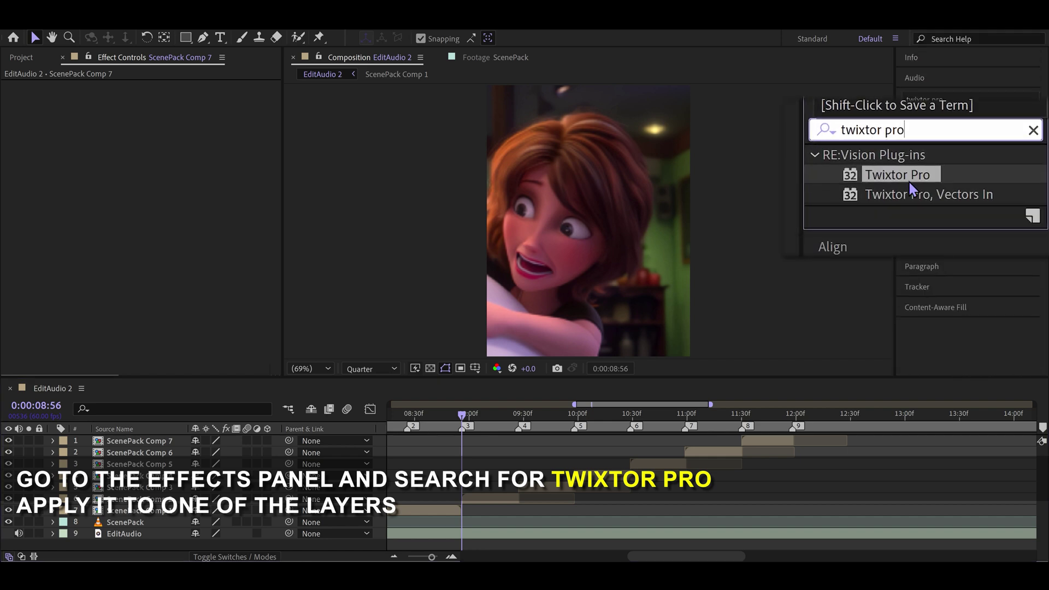
pyautogui.moveTo(911, 188); pyautogui.dragTo(484, 499)
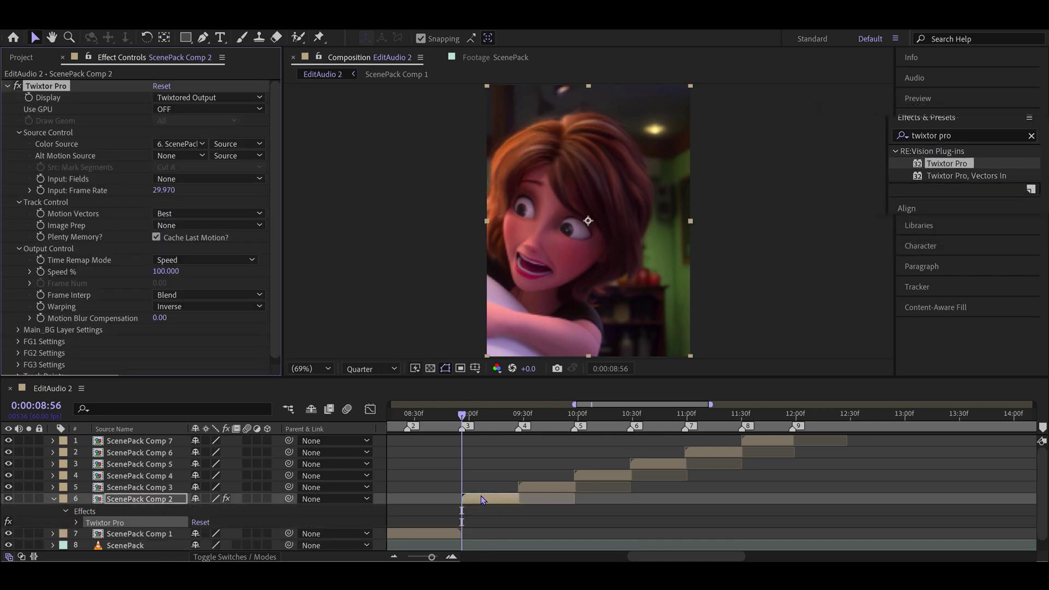
pyautogui.click(485, 473)
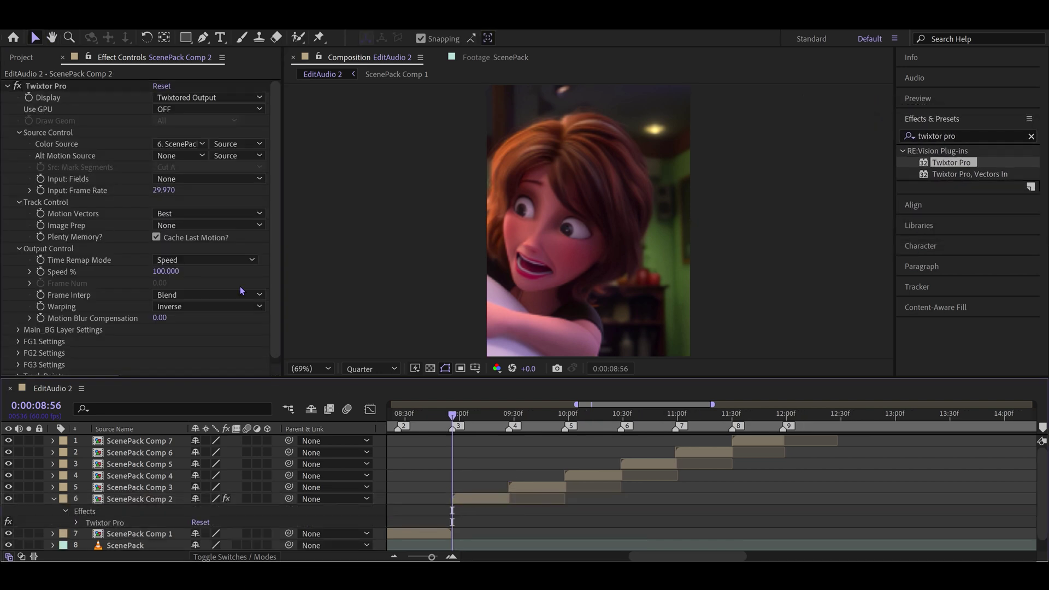
# Step: Check the ScenePack footage's frame rate and set Twixtor Pro's Input: Frame Rate to 24 to match it
pyautogui.click(33, 58)
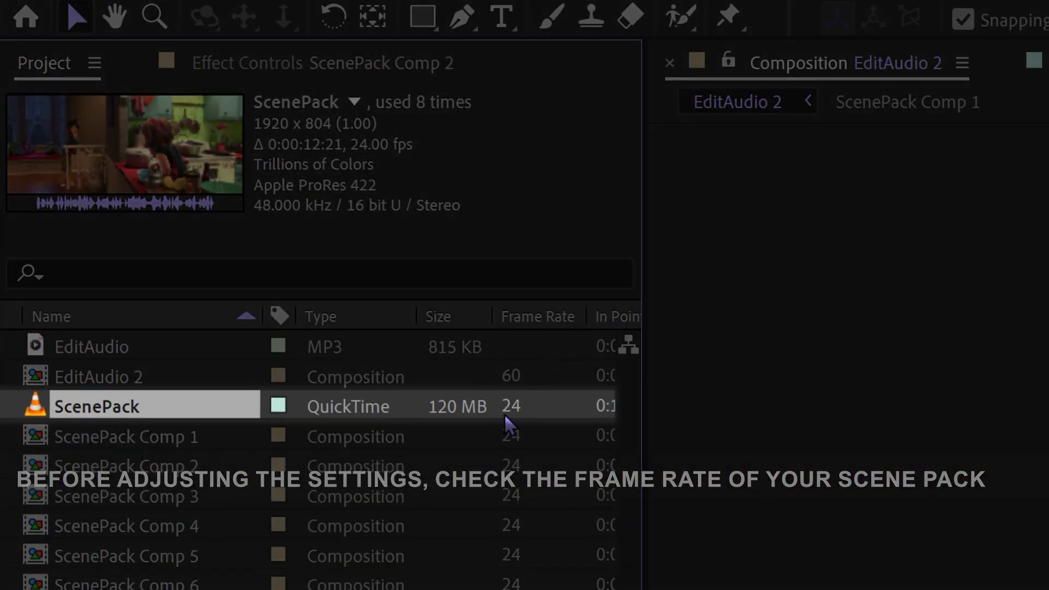
pyautogui.click(293, 67)
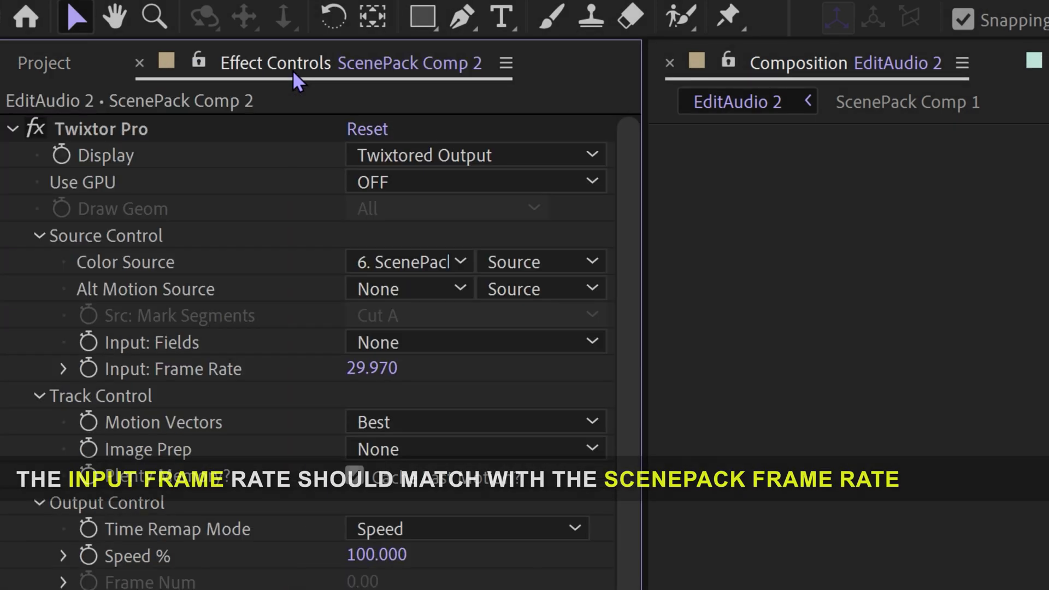
pyautogui.click(391, 363)
pyautogui.write('24')
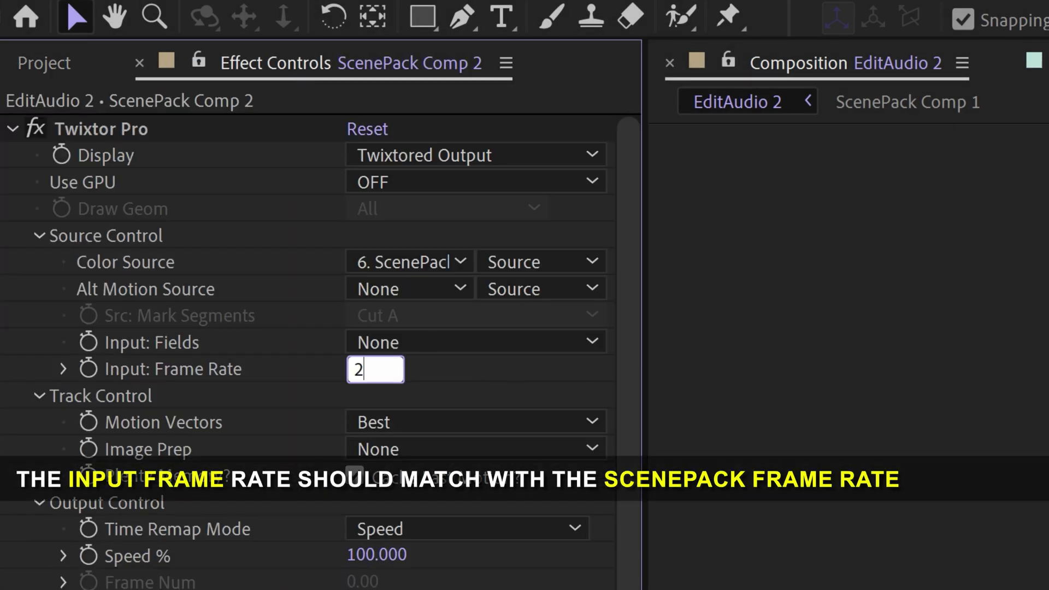
pyautogui.press('Return')
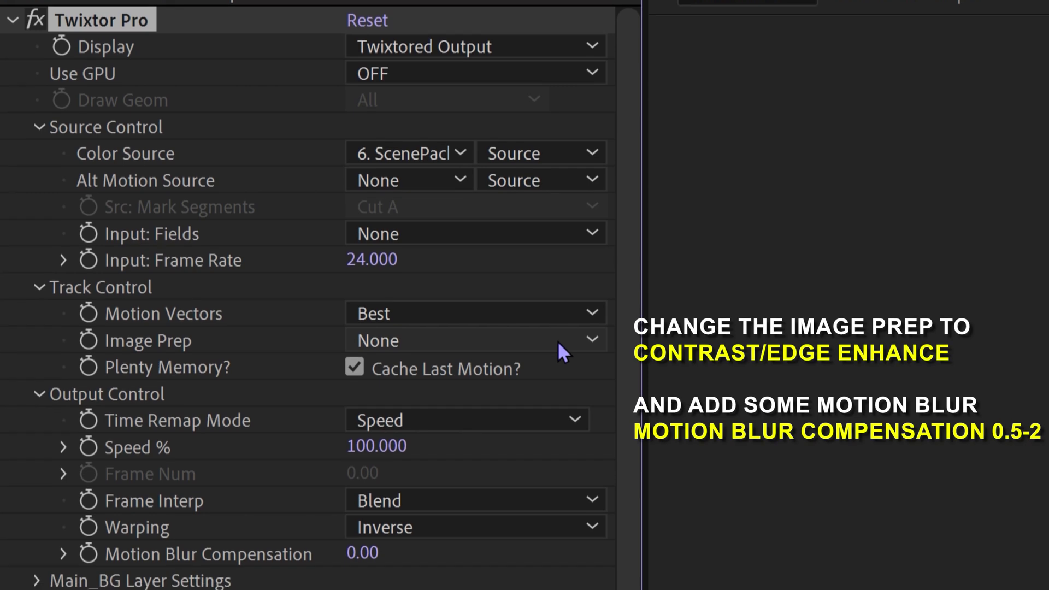
# Step: Set Twixtor Pro's Image Prep to Contrast/Edge Enhance and Motion Blur Compensation to 1
pyautogui.click(557, 446)
pyautogui.click(553, 396)
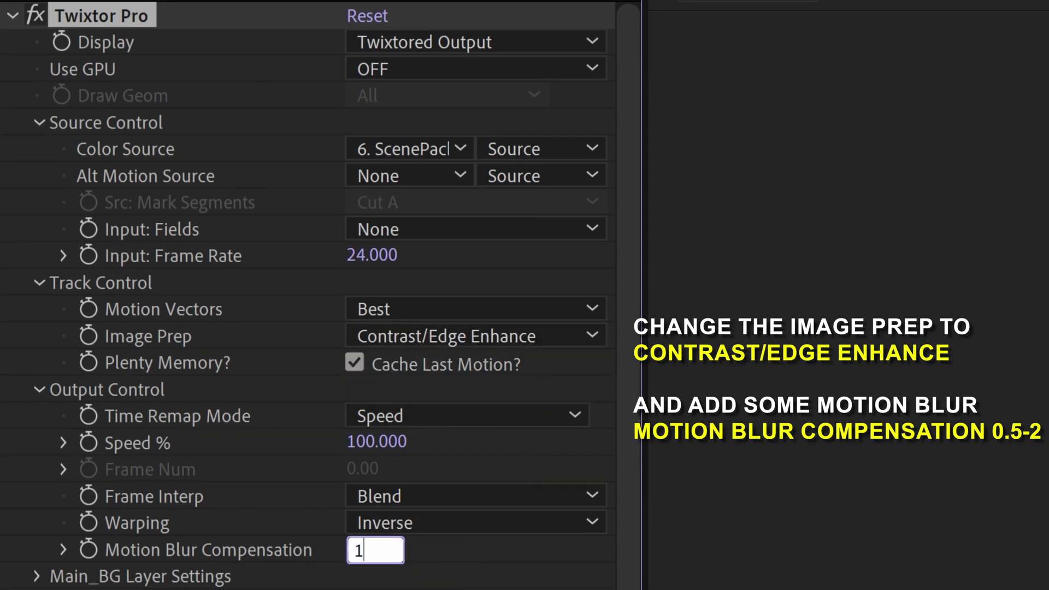
pyautogui.press('Return')
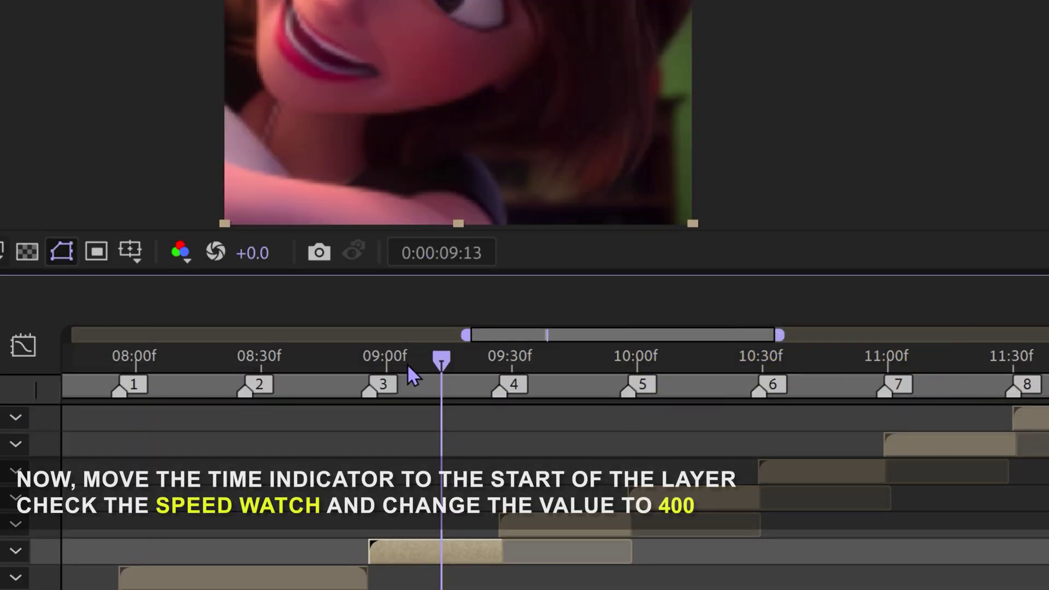
# Step: Start animating Twixtor Pro's Speed % with a keyframe of 400 at the start of the ScenePack Comp 2 layer
pyautogui.moveTo(410, 365); pyautogui.dragTo(394, 367)
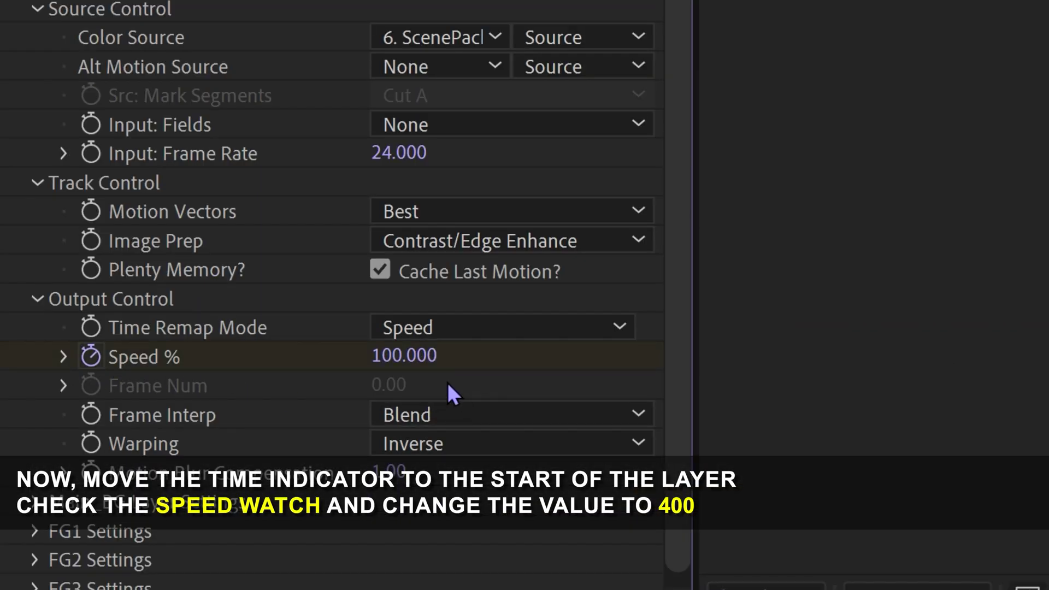
pyautogui.click(422, 358)
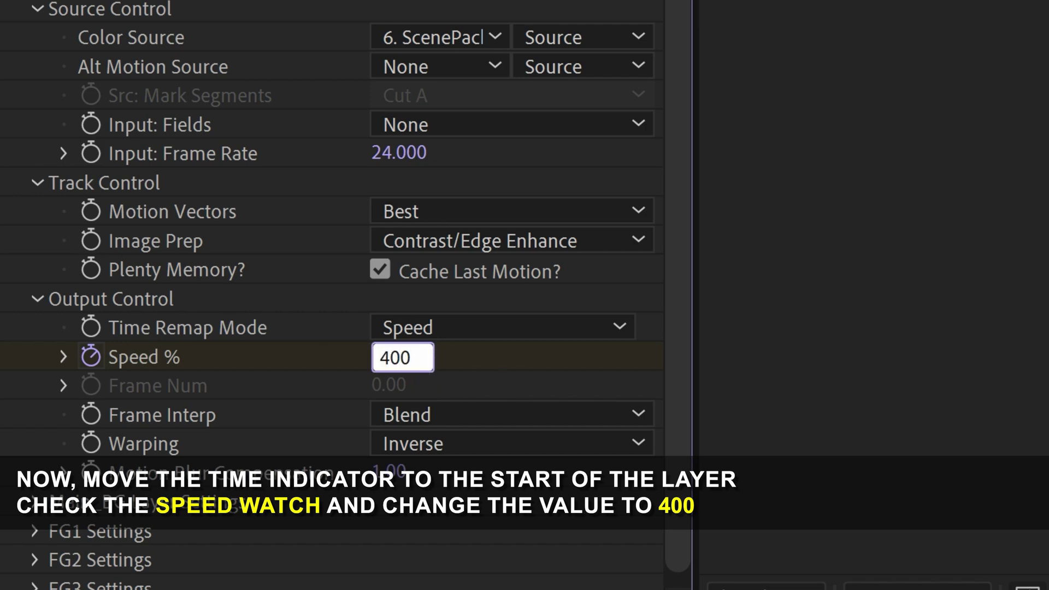
pyautogui.press('Return')
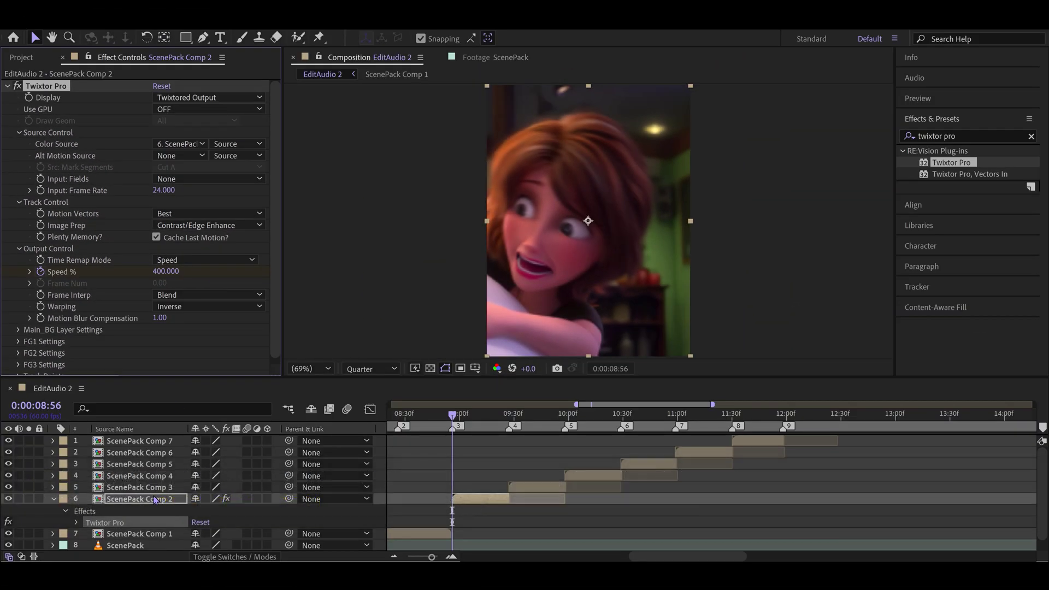
# Step: Reveal the keyframes of ScenePack Comp 2 and add a Speed % keyframe of 40 at the middle of the layer
pyautogui.click(155, 498)
pyautogui.moveTo(459, 418); pyautogui.dragTo(479, 423)
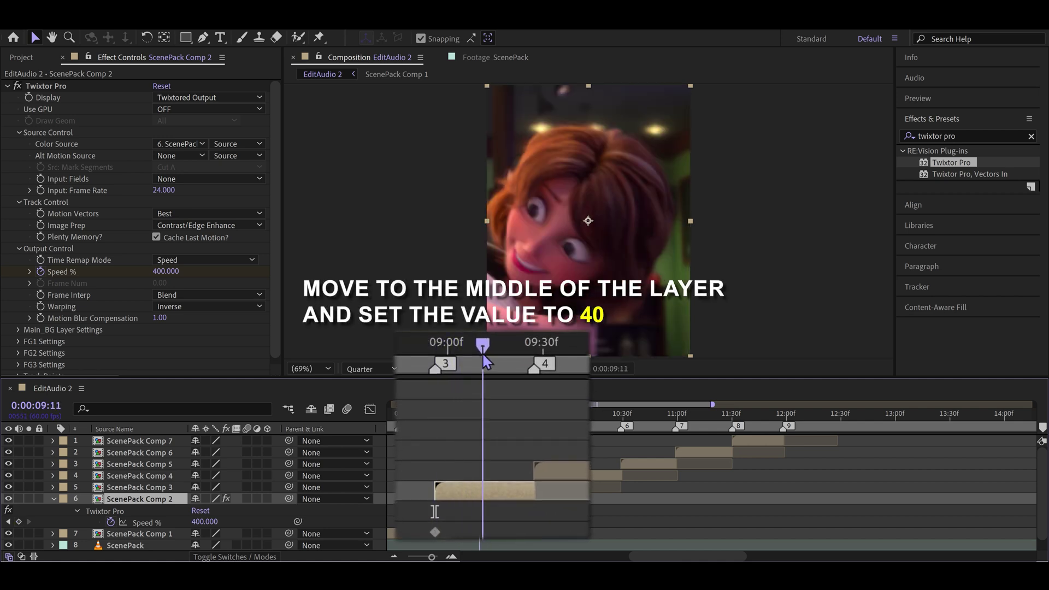
pyautogui.click(194, 267)
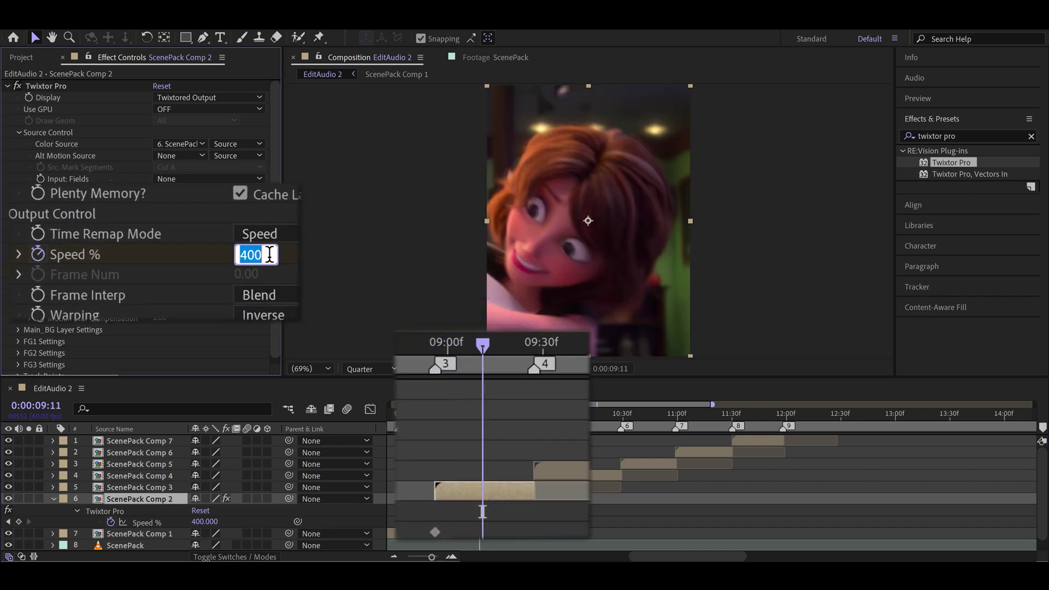
pyautogui.press('Return')
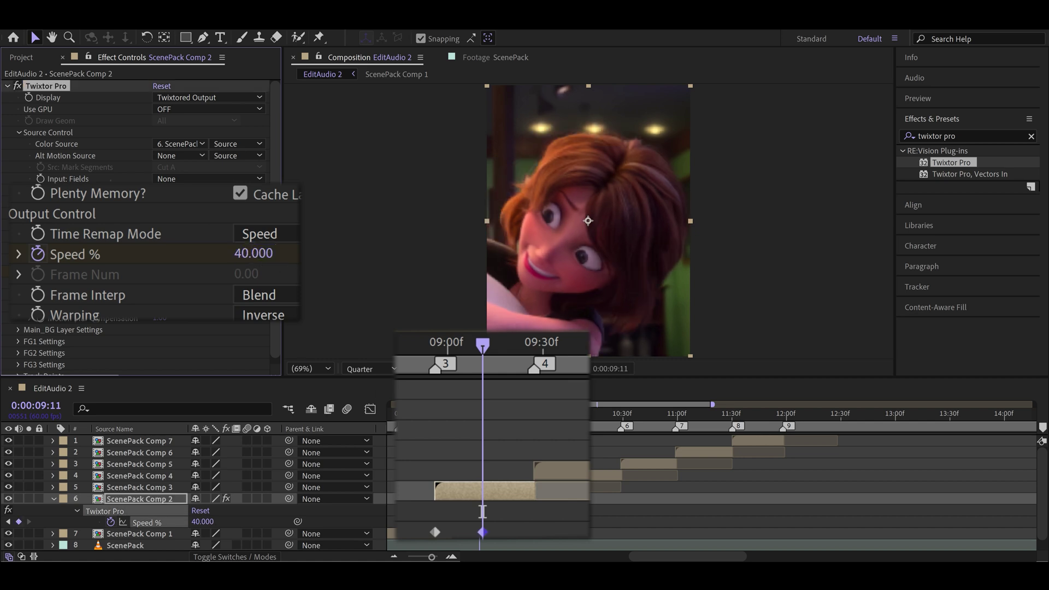
# Step: Add a Speed % keyframe of 400 at the end of the ScenePack Comp 2 layer, on beat marker 4
pyautogui.moveTo(491, 350); pyautogui.dragTo(535, 346)
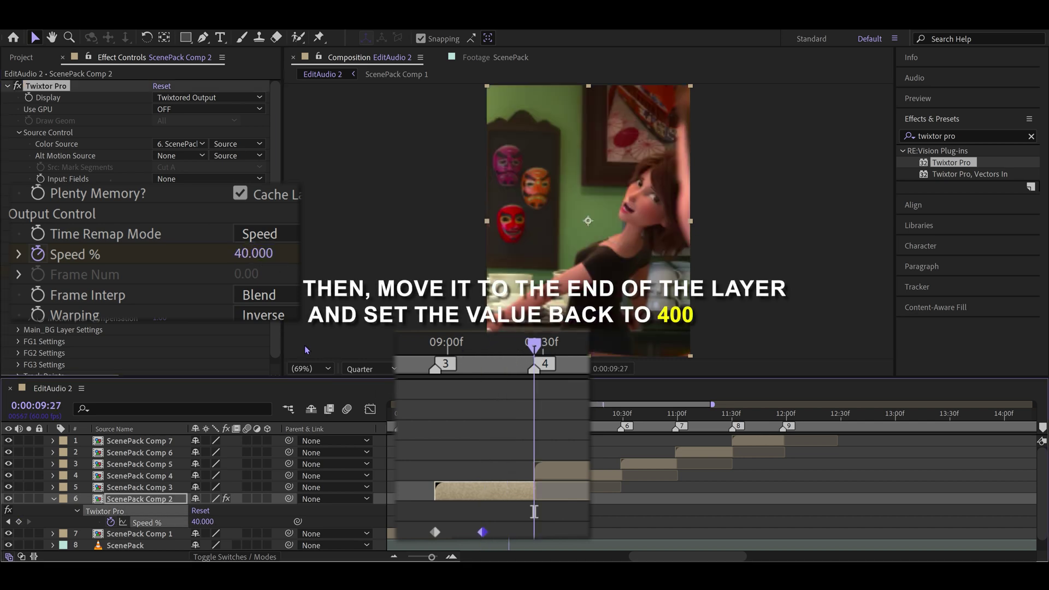
pyautogui.click(267, 253)
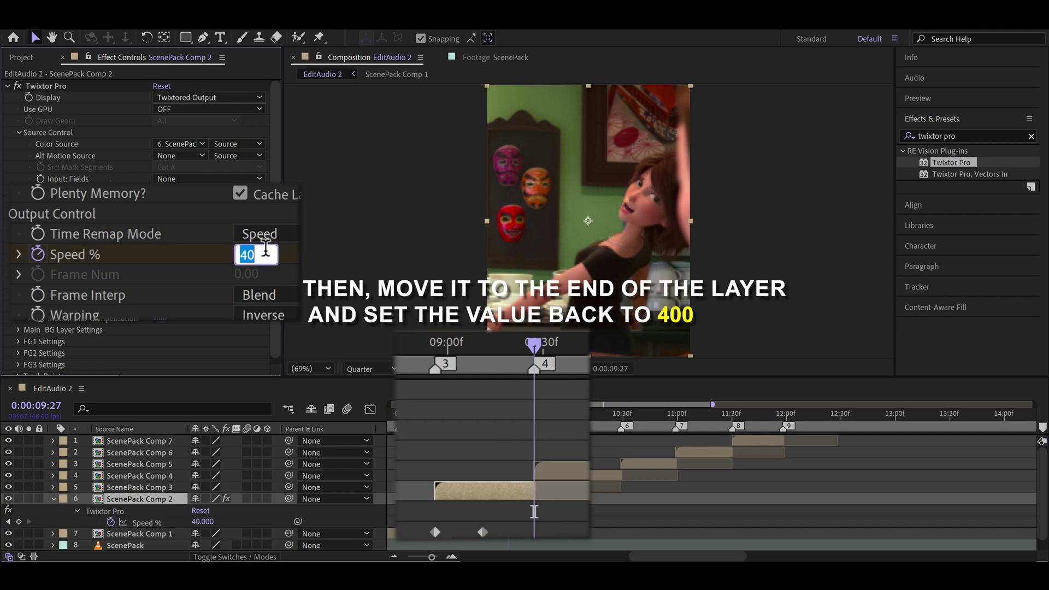
pyautogui.write('0')
pyautogui.press('Return')
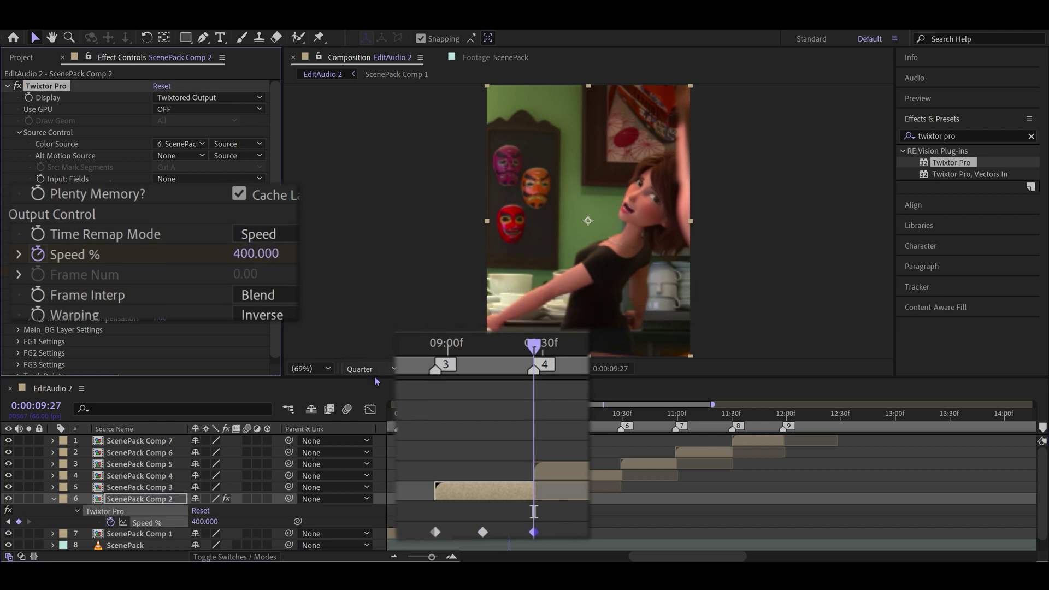
# Step: Select all three Speed % keyframes of ScenePack Comp 2 and apply Easy Ease to them
pyautogui.click(437, 428)
pyautogui.press('=')
pyautogui.press('=')
pyautogui.moveTo(399, 533); pyautogui.dragTo(540, 527)
pyautogui.moveTo(669, 506); pyautogui.dragTo(584, 518)
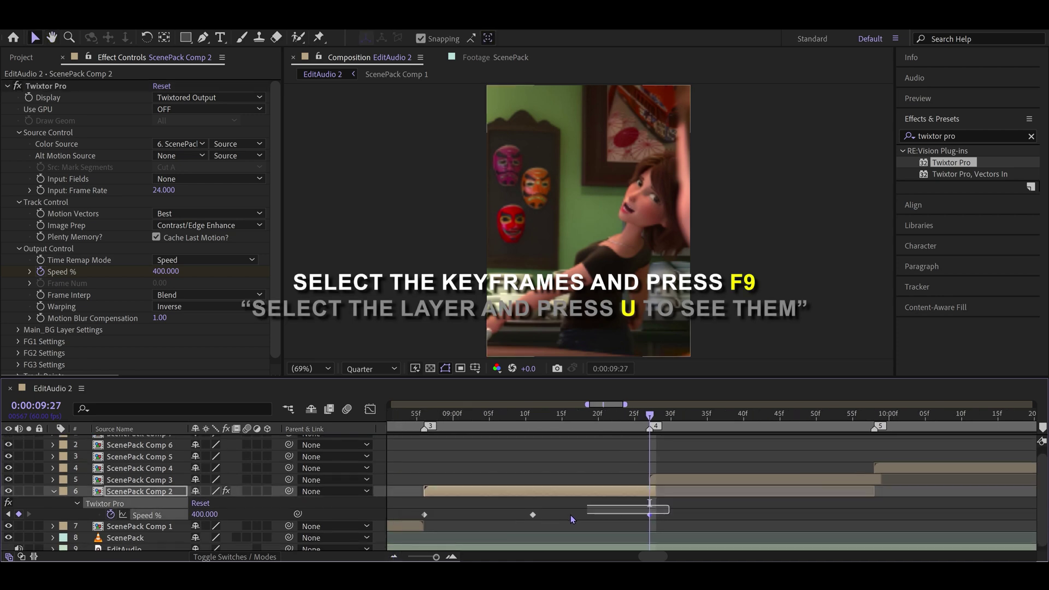
pyautogui.moveTo(405, 517); pyautogui.dragTo(410, 516)
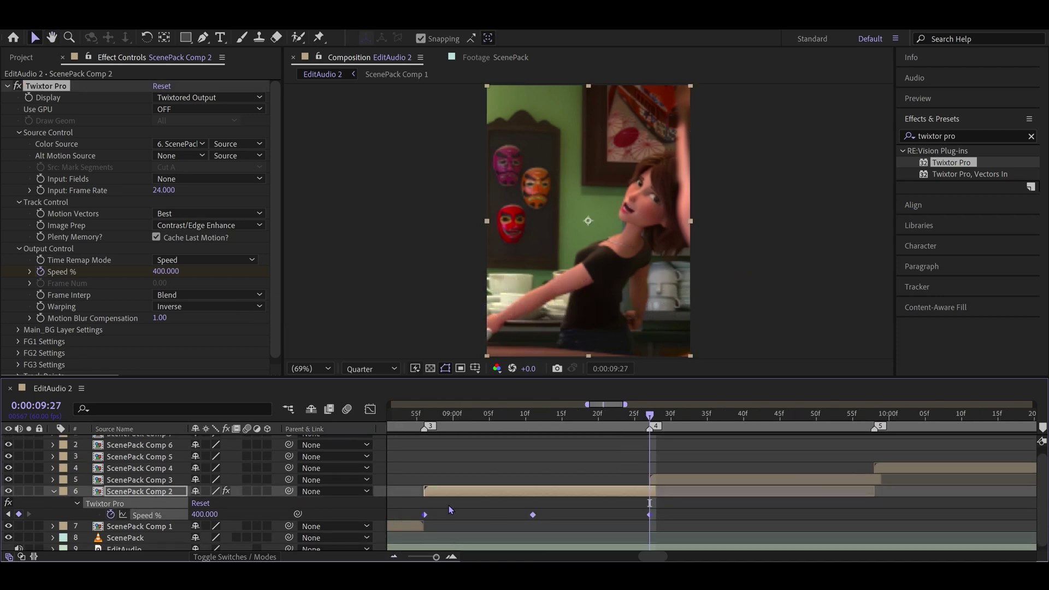
pyautogui.press('F9')
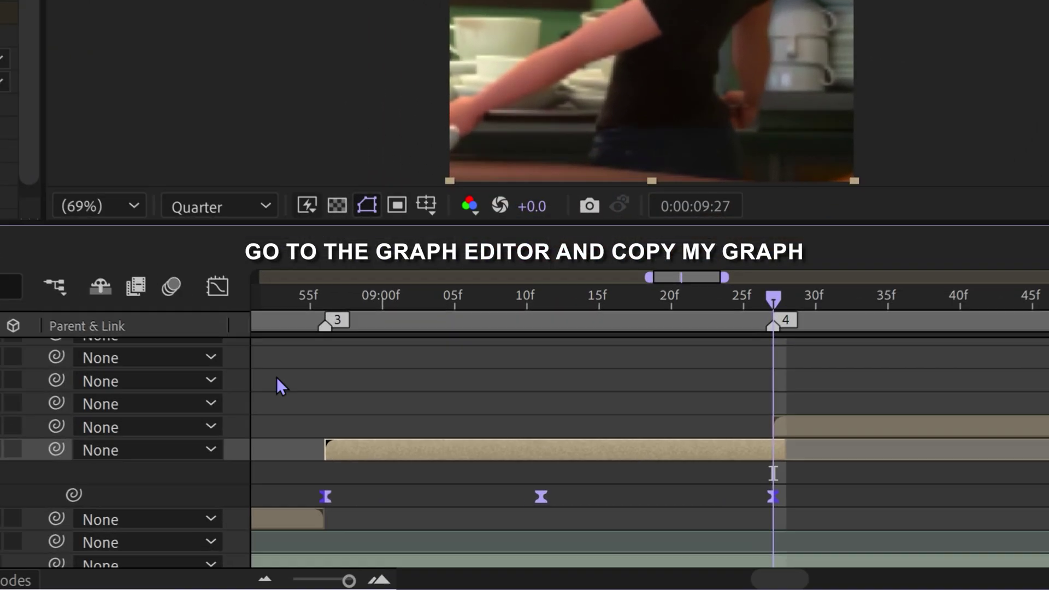
# Step: Shape the Speed % value graph into a U curve with steep handles at both ends and long flat handles at the middle keyframe
pyautogui.click(218, 288)
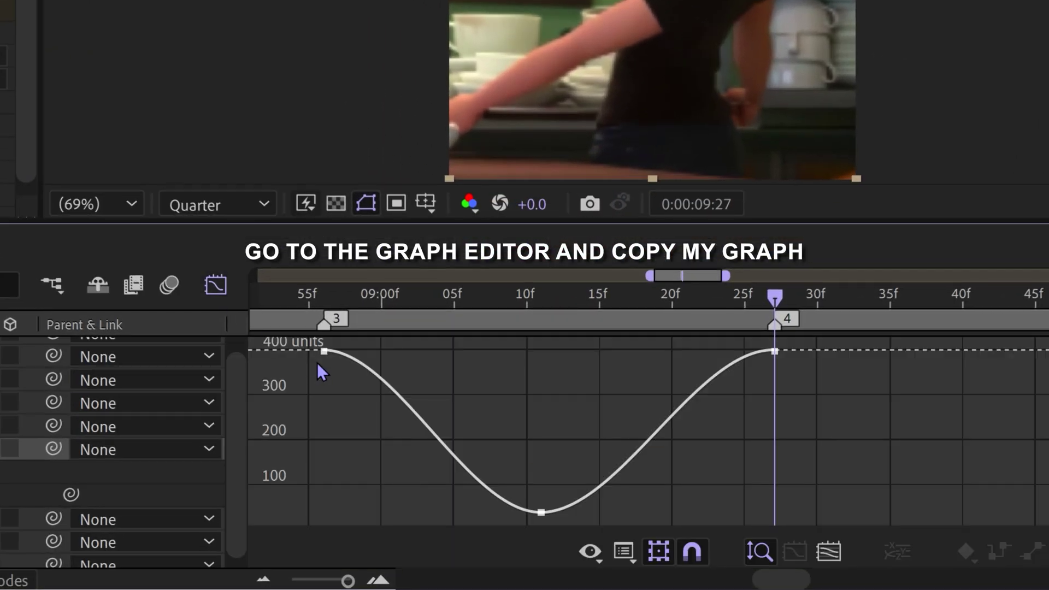
pyautogui.hotkey('ctrl', 'a')
pyautogui.rightClick(448, 388)
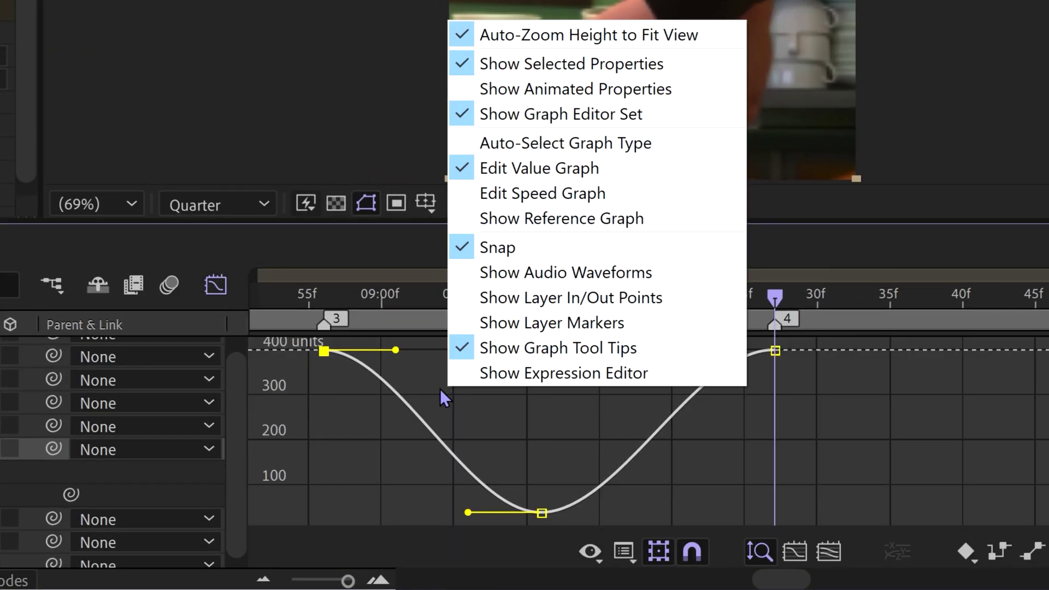
pyautogui.click(606, 174)
pyautogui.moveTo(395, 351); pyautogui.dragTo(292, 489)
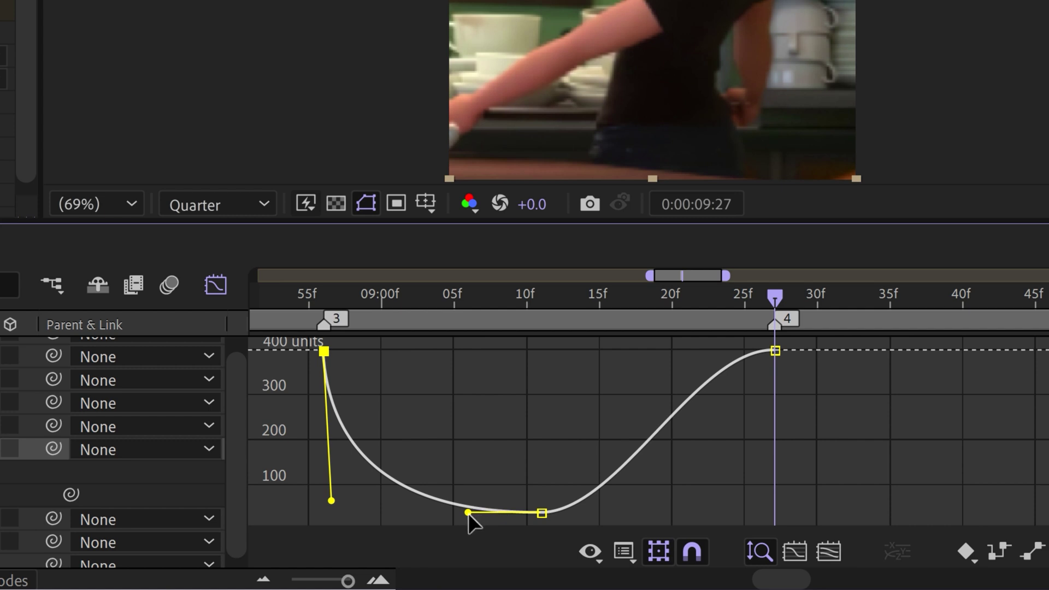
pyautogui.moveTo(695, 349); pyautogui.dragTo(764, 496)
pyautogui.moveTo(615, 509); pyautogui.dragTo(697, 512)
# Step: Preview the speed ramp from the start of ScenePack Comp 2, then leave the graph editor and collapse the layer's properties
pyautogui.click(323, 297)
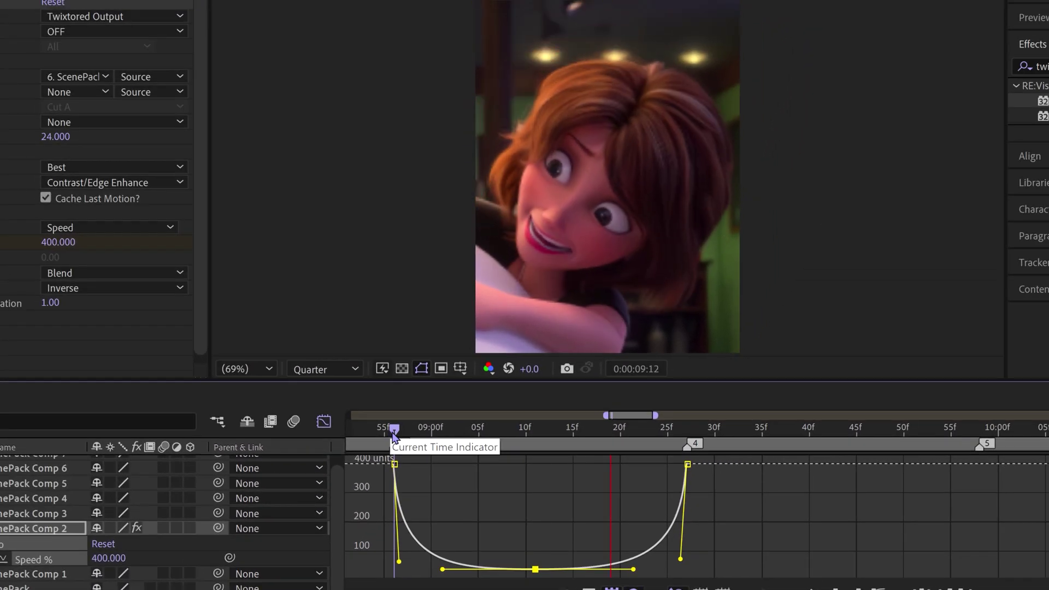
pyautogui.moveTo(392, 436); pyautogui.dragTo(422, 434)
pyautogui.click(324, 422)
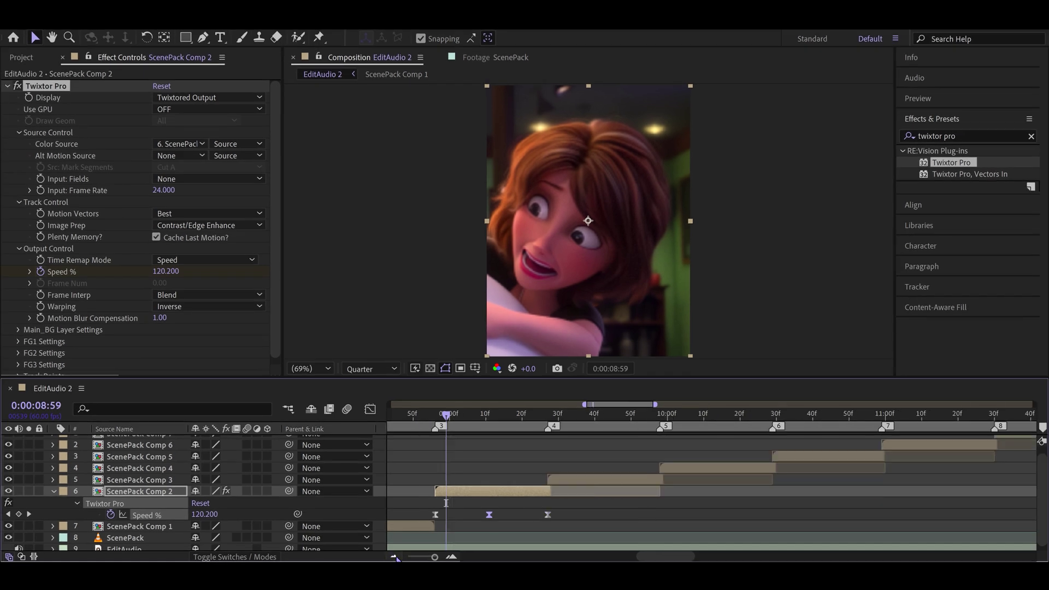
pyautogui.click(393, 557)
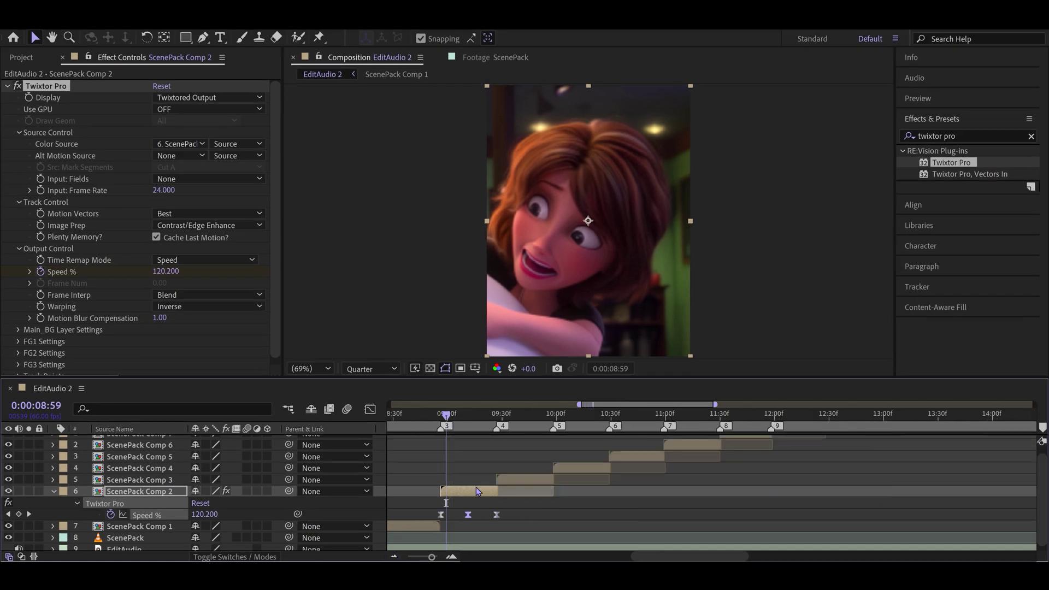
pyautogui.scroll(1, 445, 497)
pyautogui.click(53, 499)
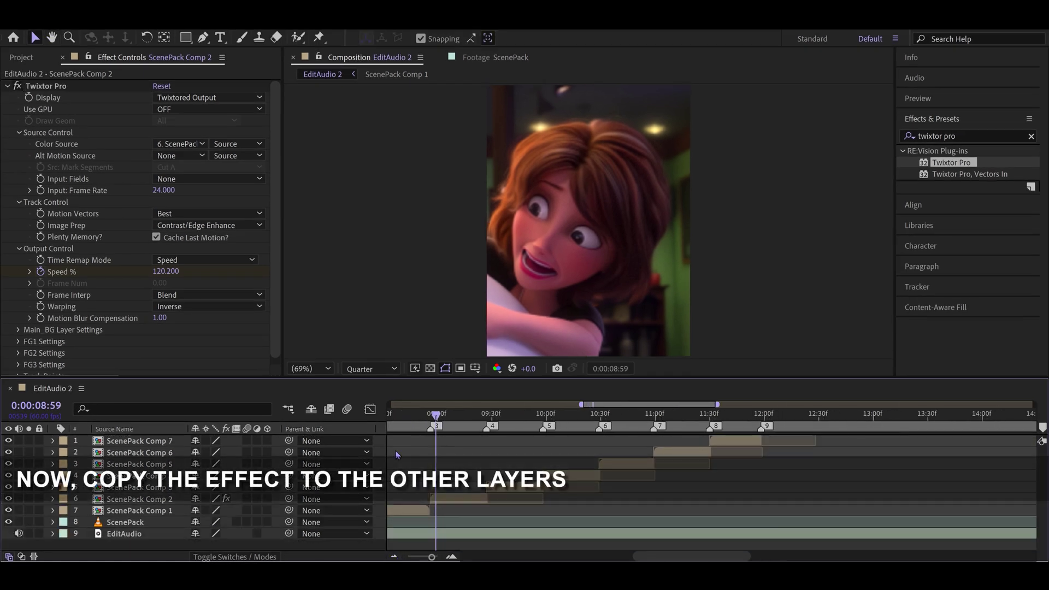
# Step: Copy the Twixtor Pro effect from ScenePack Comp 2 and paste it onto ScenePack Comp 3 at that layer's start
pyautogui.click(60, 86)
pyautogui.rightClick(62, 88)
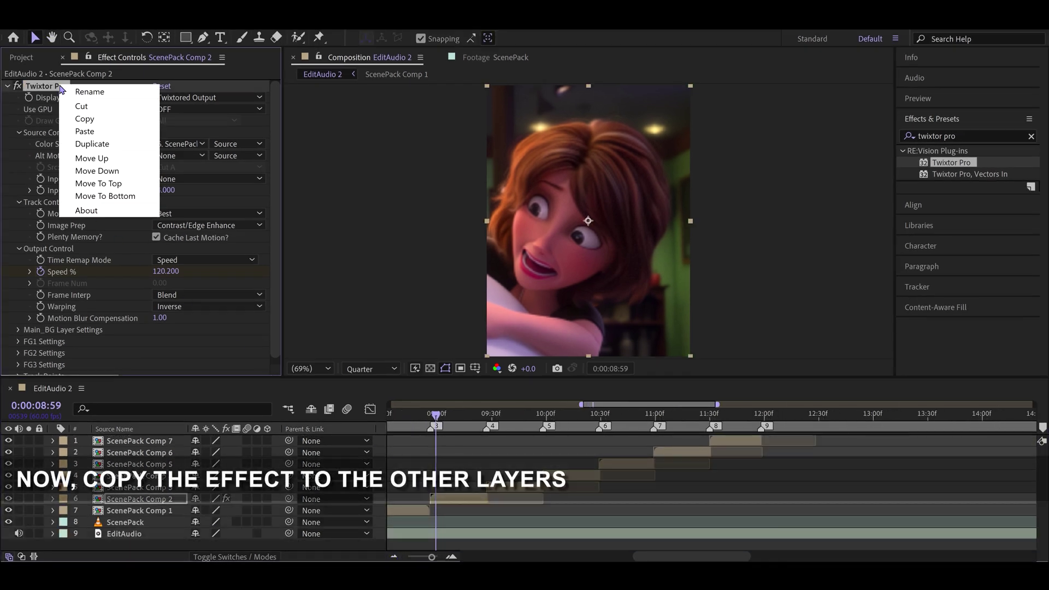
pyautogui.click(83, 120)
pyautogui.click(488, 422)
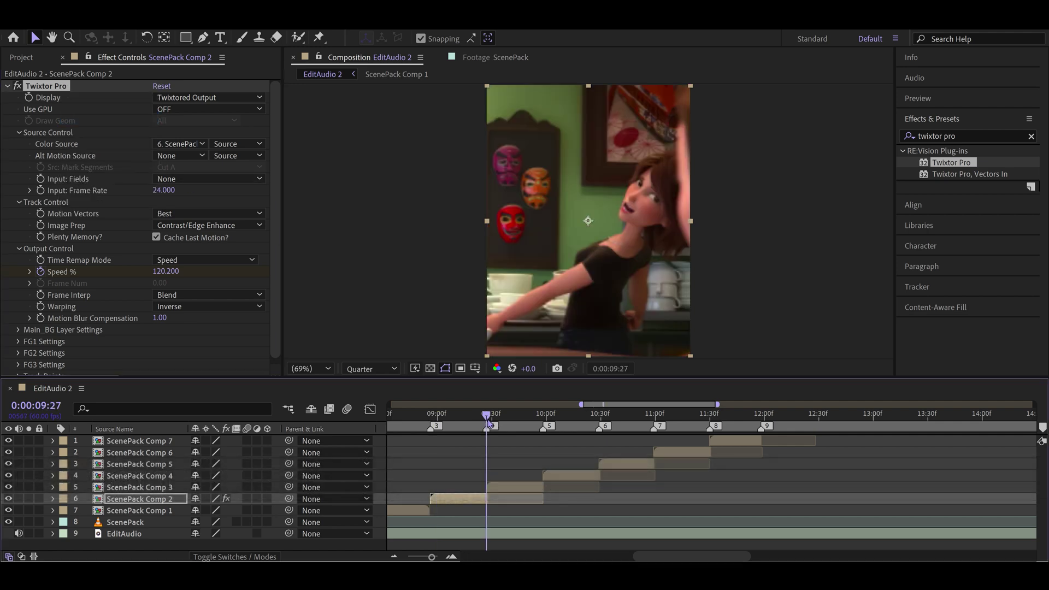
pyautogui.click(505, 490)
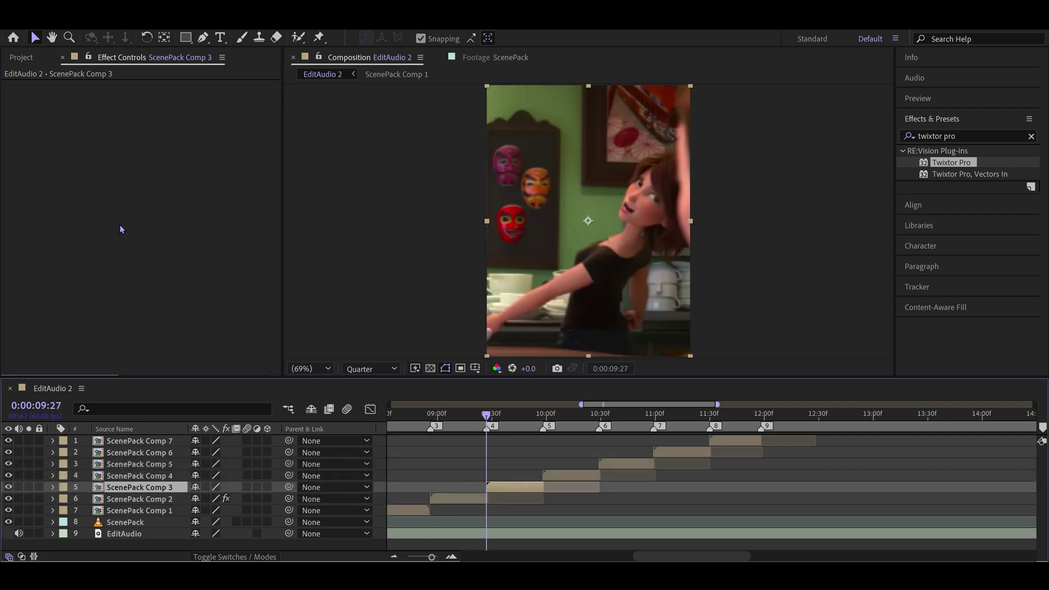
pyautogui.hotkey('ctrl', 'v')
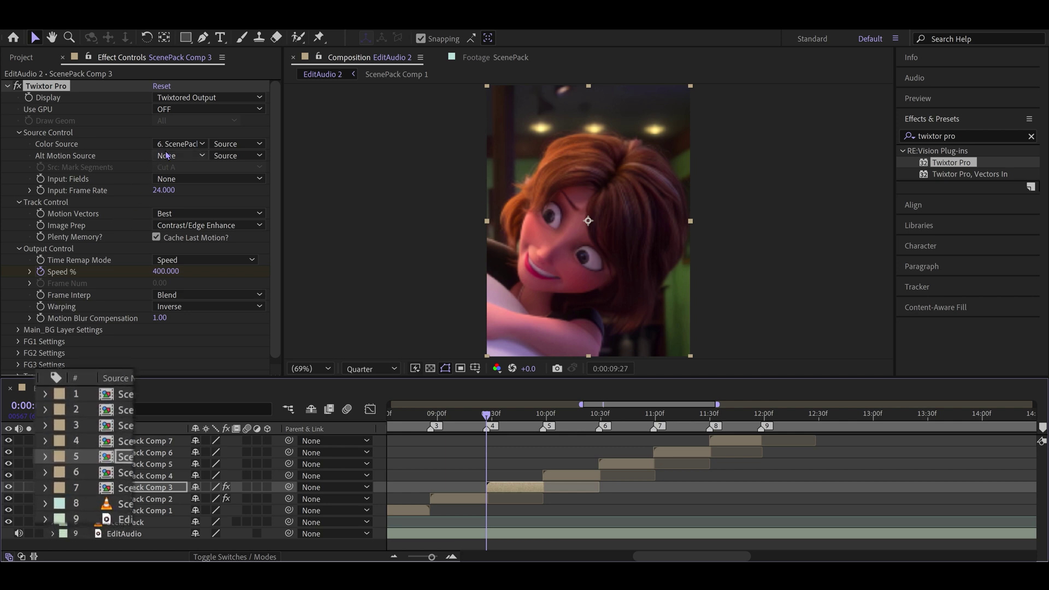
# Step: Match the pasted effects' Color Source to their layers: 5. ScenePack Comp 3 on Comp 3 and 7. ScenePack Comp 1 on Comp 1
pyautogui.click(182, 145)
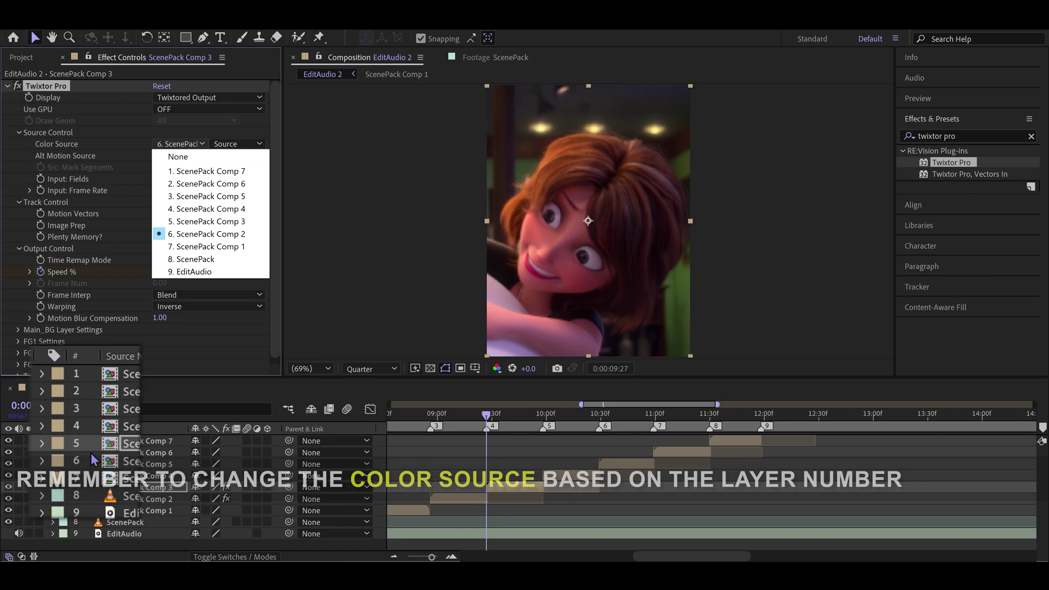
pyautogui.click(218, 225)
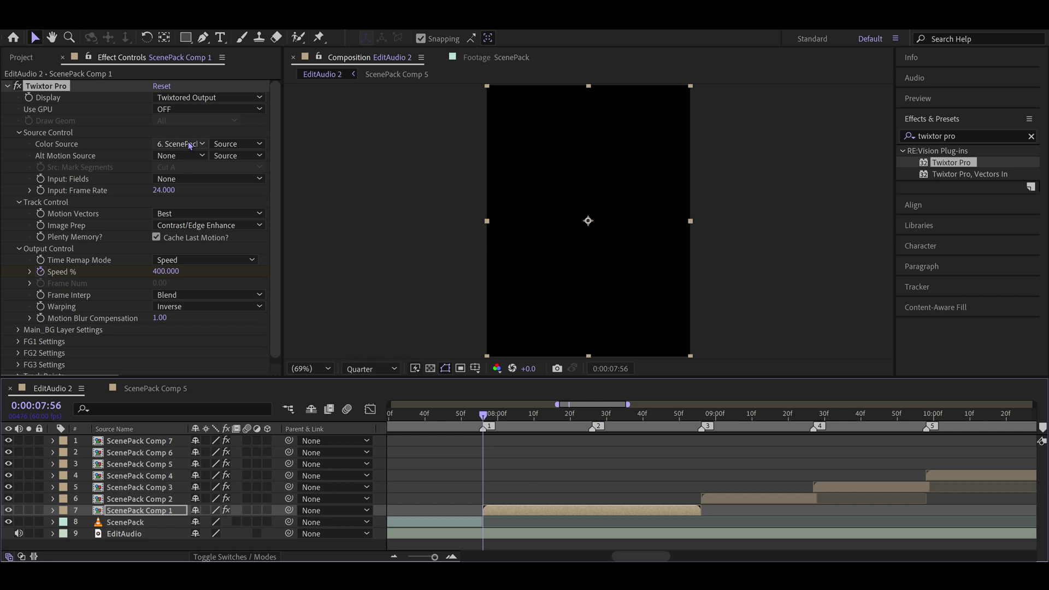
pyautogui.click(189, 145)
pyautogui.click(208, 235)
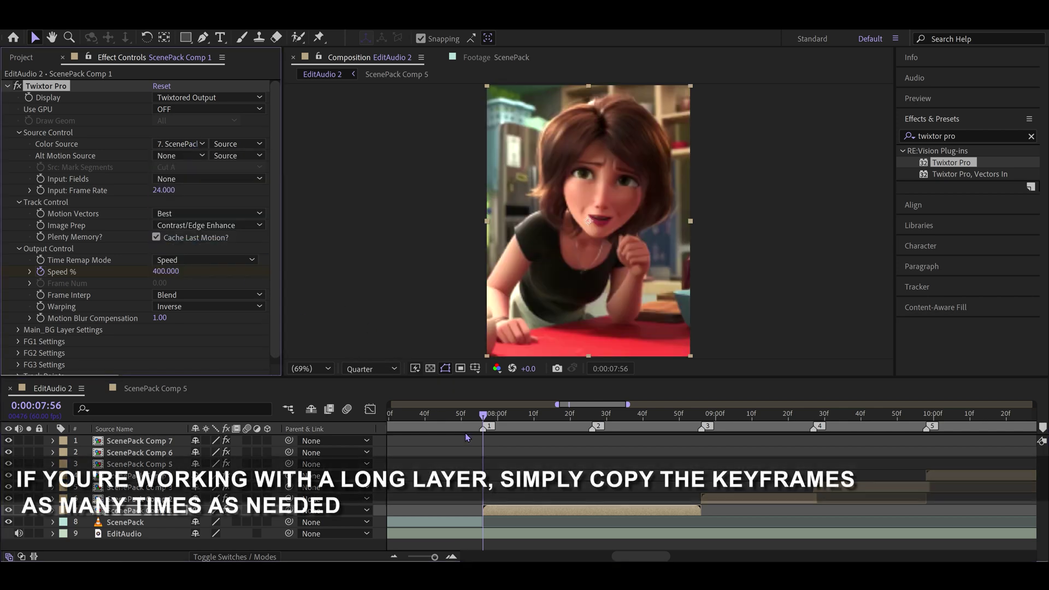
# Step: Align ScenePack Comp 1's last Speed % keyframe with beat marker 2 and paste a copy of its three keyframes from there
pyautogui.moveTo(516, 473); pyautogui.dragTo(505, 468)
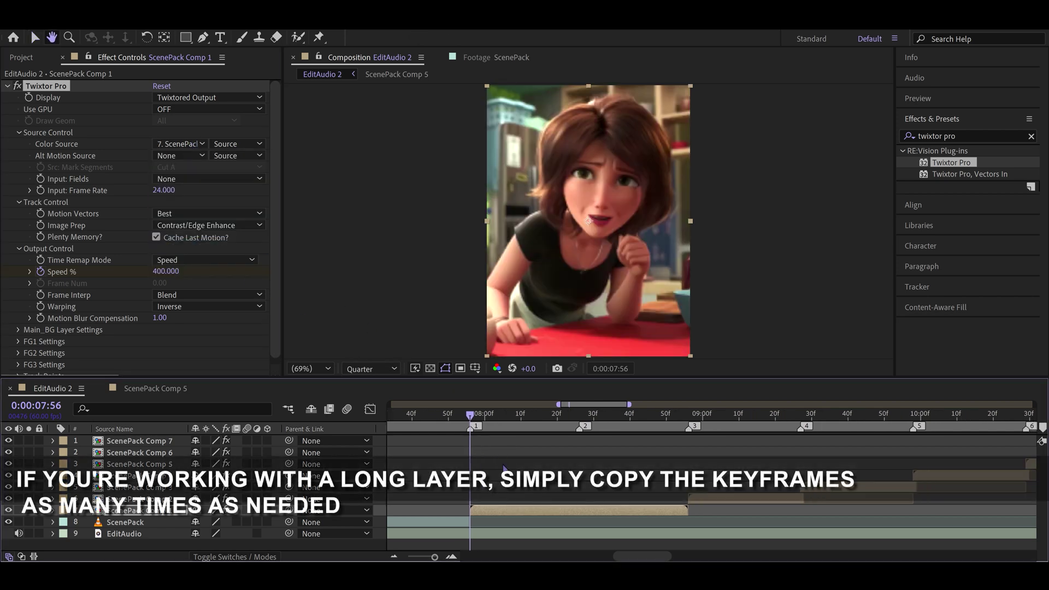
pyautogui.click(517, 514)
pyautogui.press('u')
pyautogui.click(574, 416)
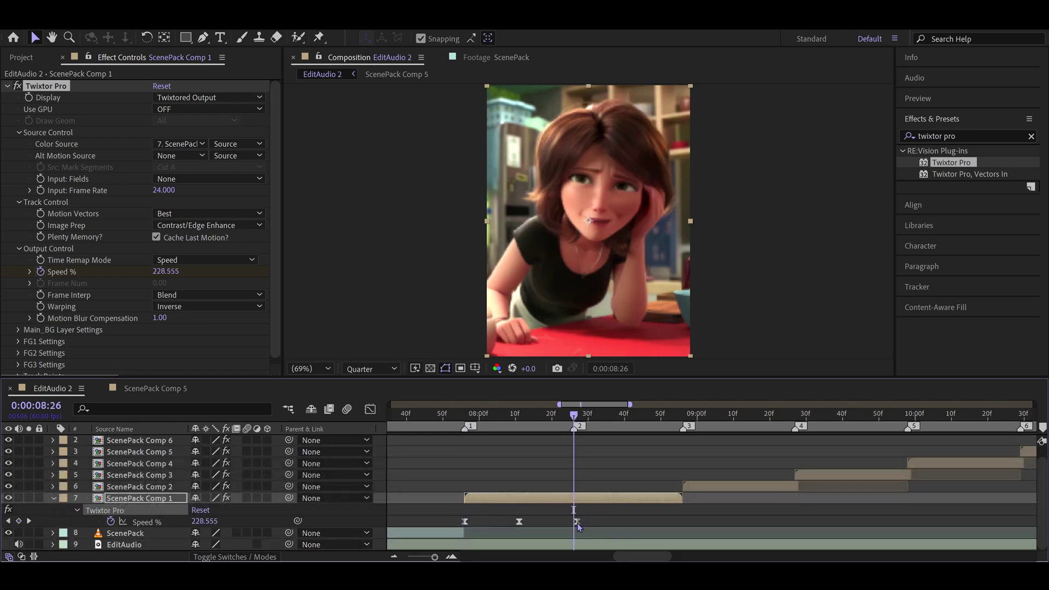
pyautogui.moveTo(577, 522); pyautogui.dragTo(448, 526)
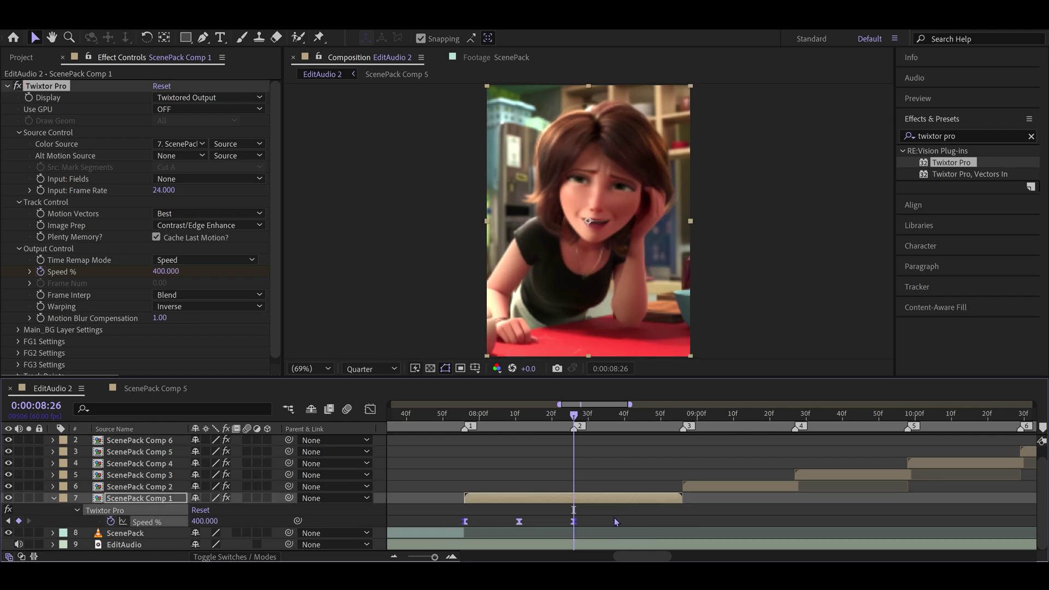
pyautogui.hotkey('ctrl', 'v')
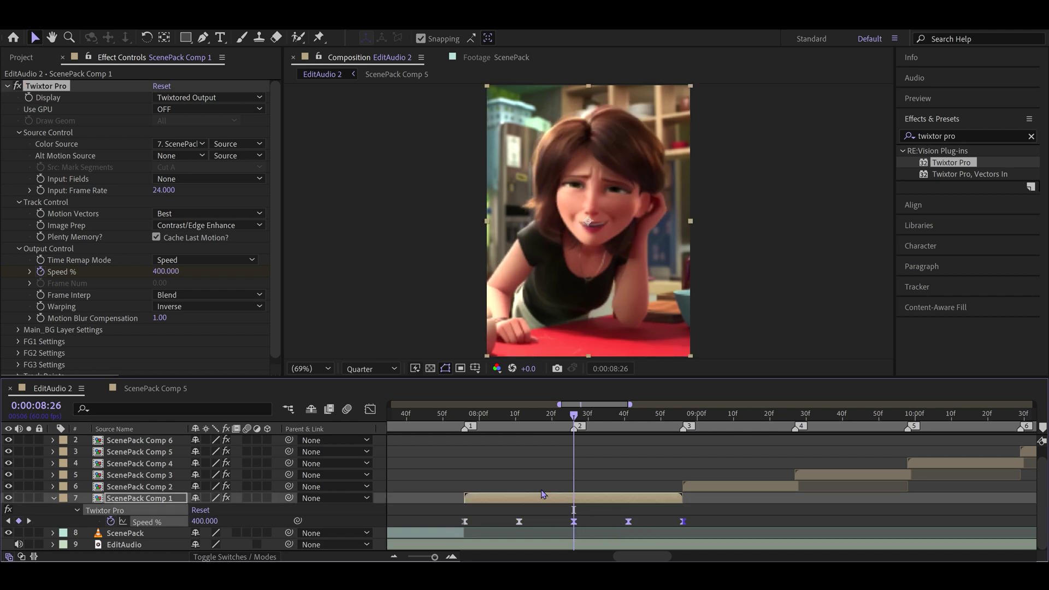
# Step: Steepen the incoming handle of ScenePack Comp 1's Speed % keyframe at marker 2 so both halves form matching U curves
pyautogui.click(370, 409)
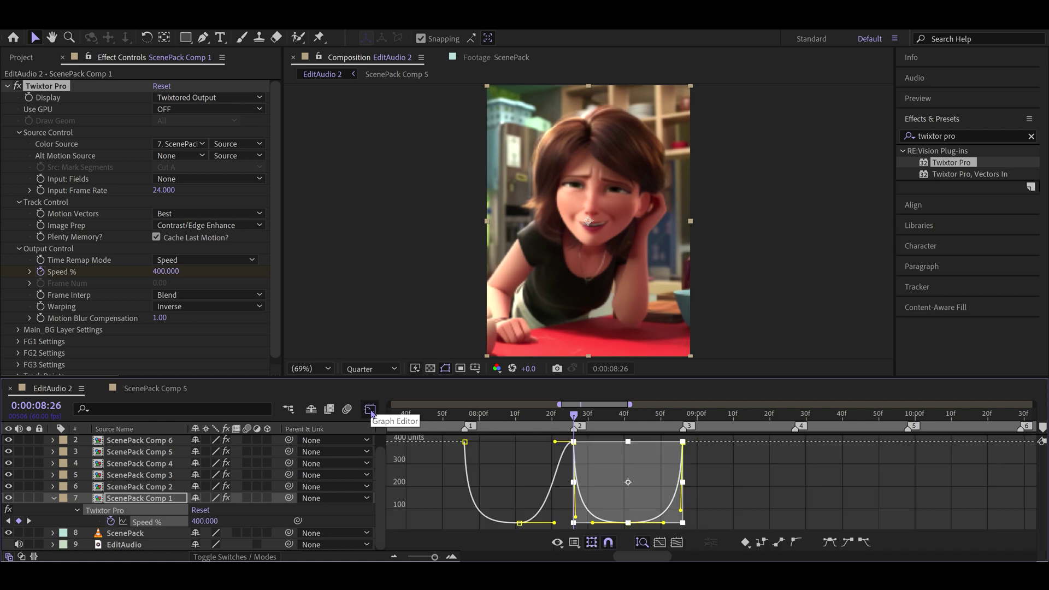
pyautogui.click(541, 446)
pyautogui.moveTo(554, 442); pyautogui.dragTo(571, 515)
# Step: Close the graph editor and preview the speed ramps from just before the start of ScenePack Comp 1
pyautogui.click(418, 416)
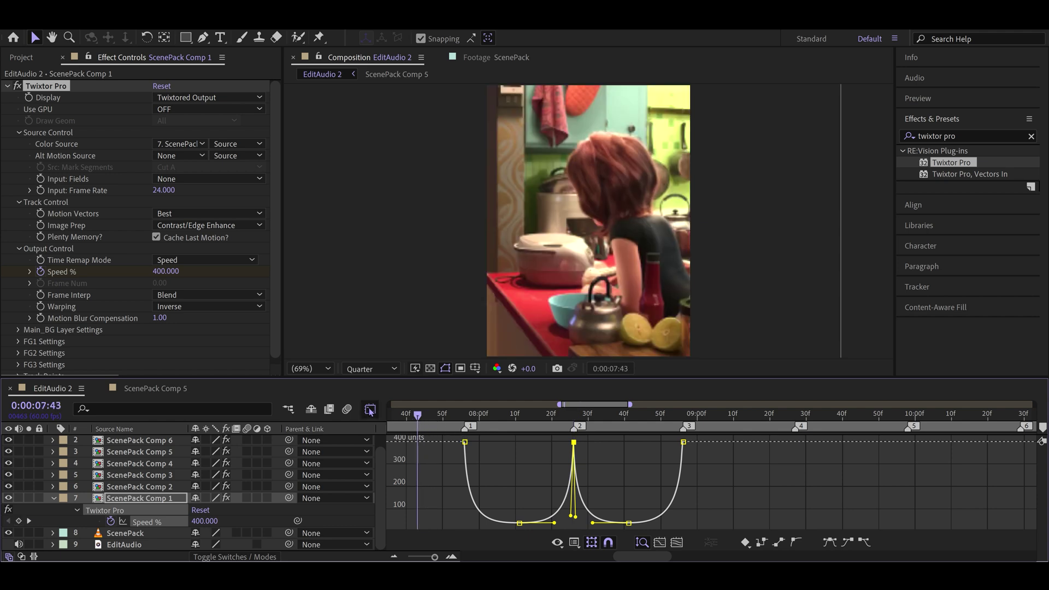
pyautogui.hotkey('shift', 'F3')
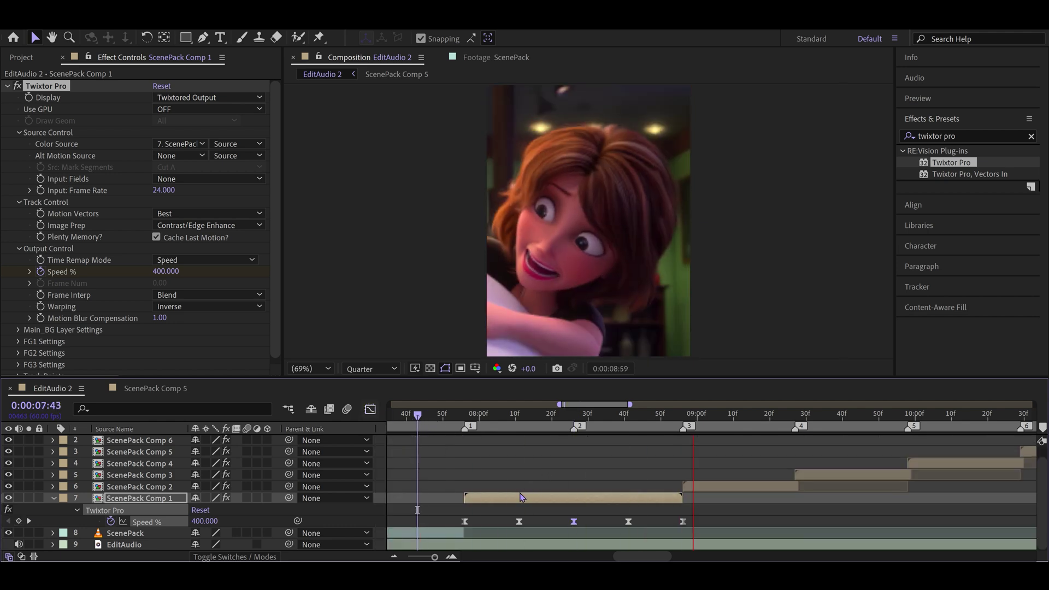
pyautogui.click(435, 415)
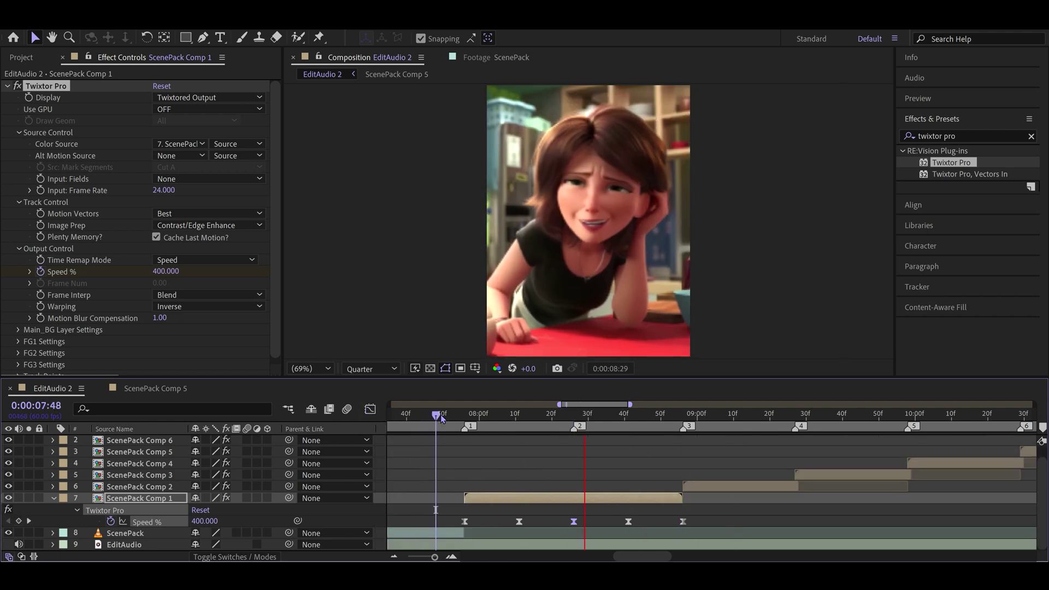
pyautogui.click(440, 417)
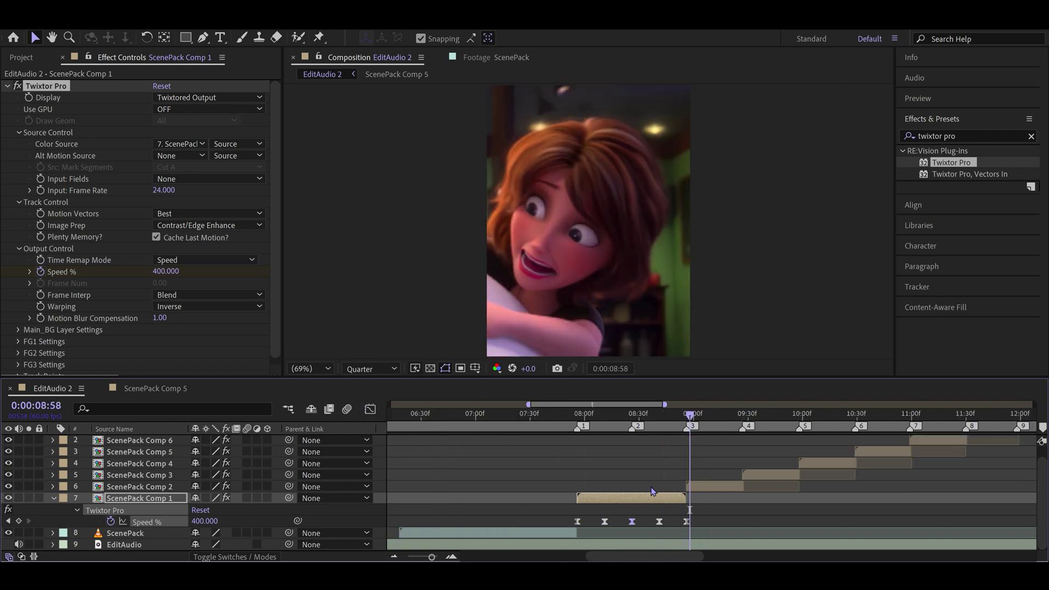
# Step: Reveal and examine the Speed % keyframes on the ScenePack Comp layers from beat marker 3 onward, up to Comp 7
pyautogui.moveTo(590, 471); pyautogui.dragTo(555, 472)
pyautogui.click(555, 474)
pyautogui.press('u')
pyautogui.moveTo(619, 463); pyautogui.dragTo(584, 475)
pyautogui.click(584, 476)
pyautogui.press('u')
pyautogui.click(648, 465)
pyautogui.press('u')
pyautogui.click(704, 453)
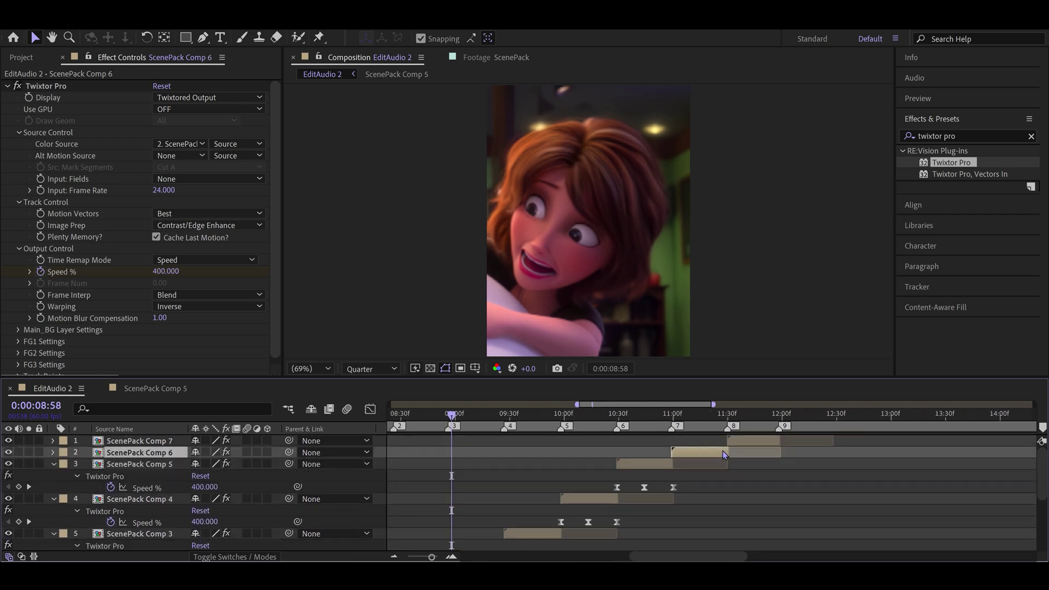
pyautogui.press('u')
pyautogui.moveTo(757, 452); pyautogui.dragTo(708, 451)
pyautogui.click(712, 441)
pyautogui.press('u')
pyautogui.press('u')
# Step: Collapse the revealed properties of all layers in EditAudio 2 and save the project
pyautogui.hotkey('ctrl', 'a')
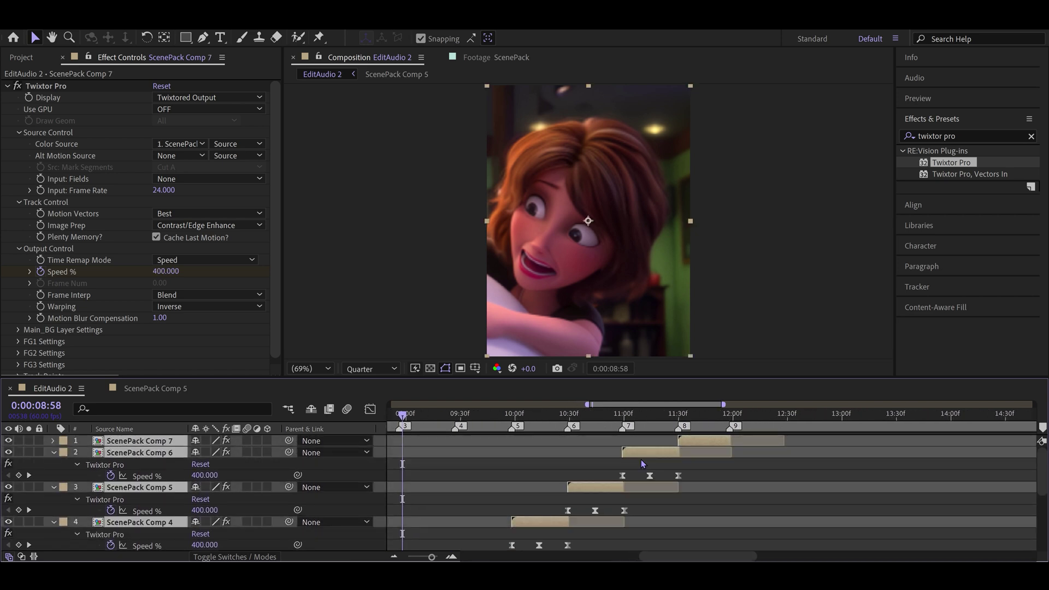
pyautogui.press('u')
pyautogui.press('u')
pyautogui.click(469, 470)
pyautogui.moveTo(496, 456); pyautogui.dragTo(594, 456)
pyautogui.click(453, 419)
pyautogui.hotkey('ctrl', 's')
# Step: Place the playhead at the start of ScenePack Comp 1 and open that precomposition
pyautogui.moveTo(457, 453); pyautogui.dragTo(484, 452)
pyautogui.click(424, 419)
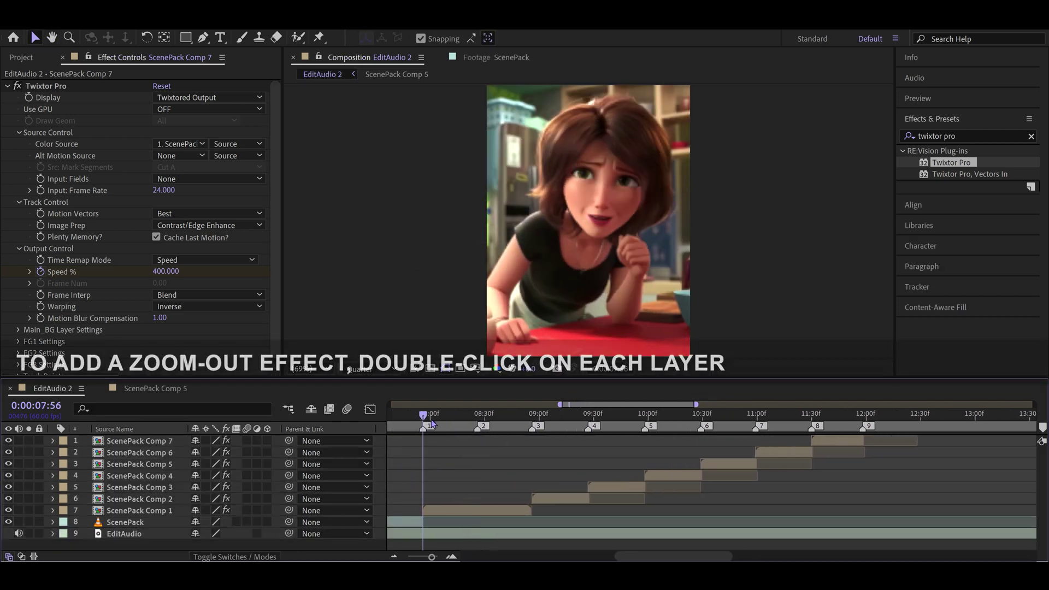
pyautogui.click(473, 510)
pyautogui.click(466, 477)
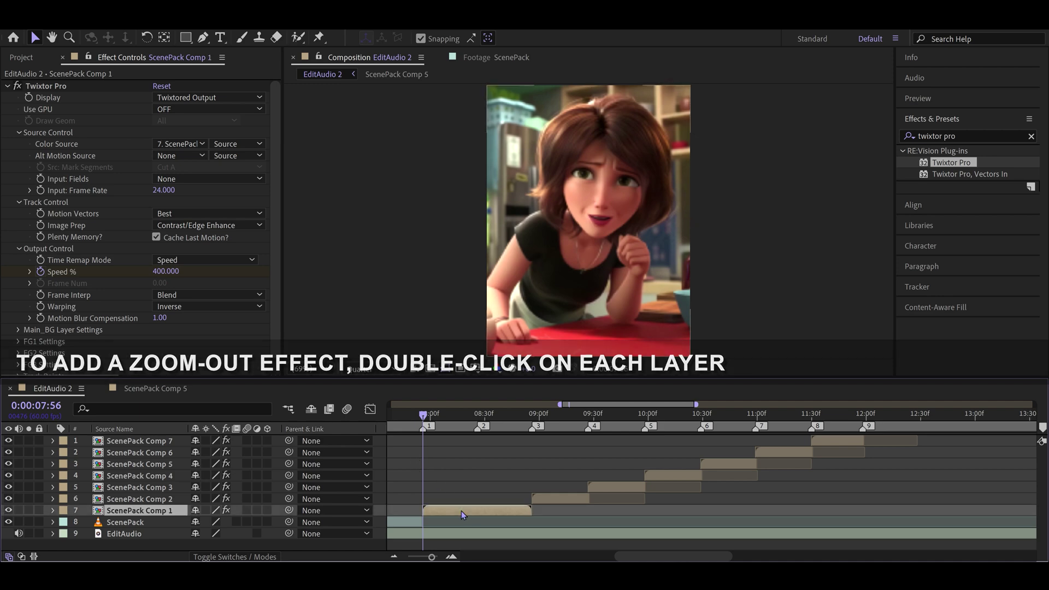
pyautogui.doubleClick(461, 510)
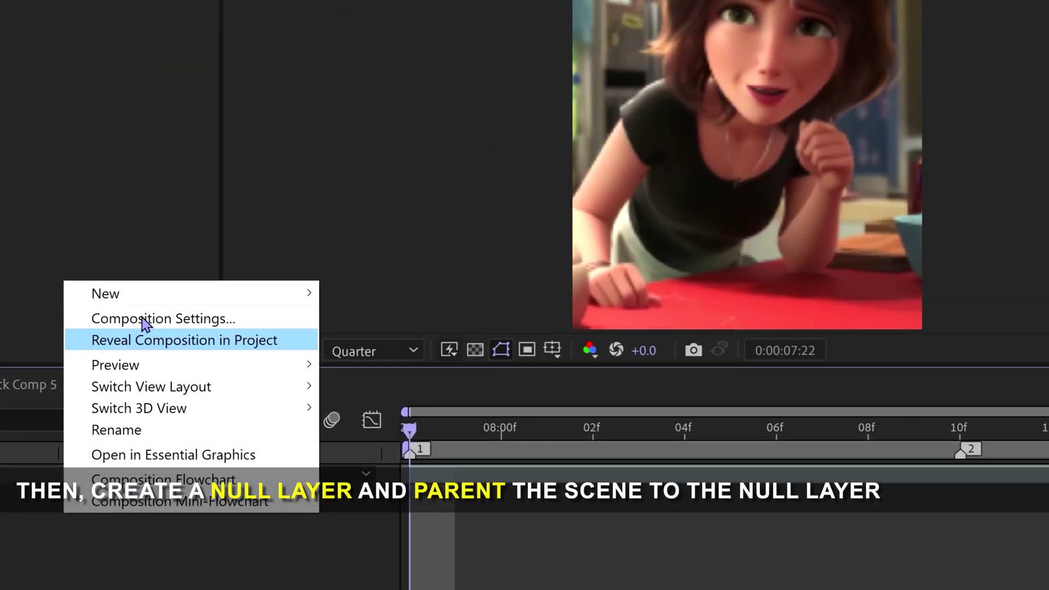
# Step: Add a null object to ScenePack Comp 1 and parent the ScenePack layer to it
pyautogui.moveTo(159, 295)
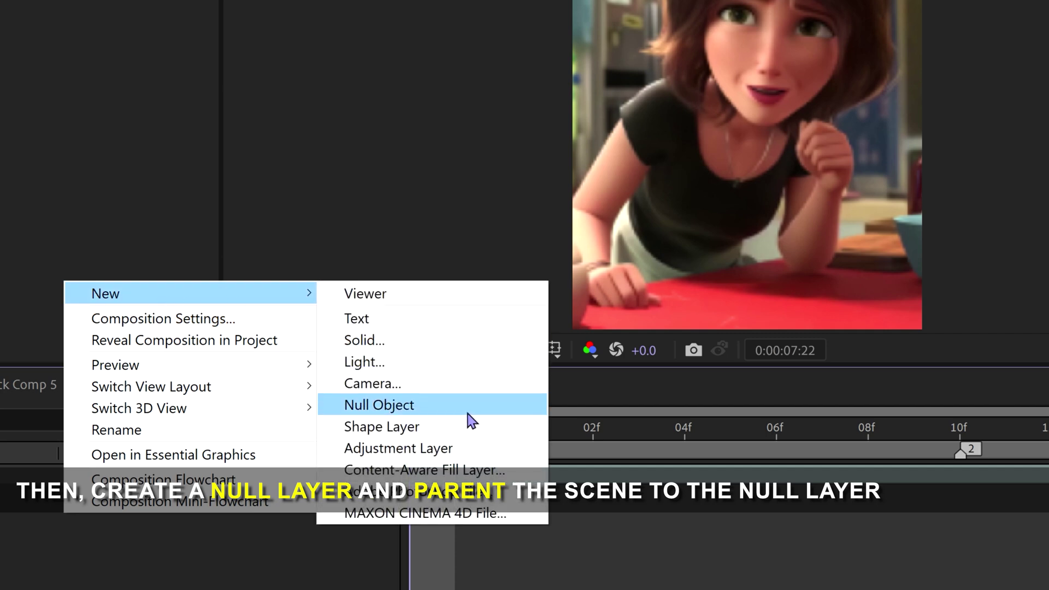
pyautogui.click(468, 413)
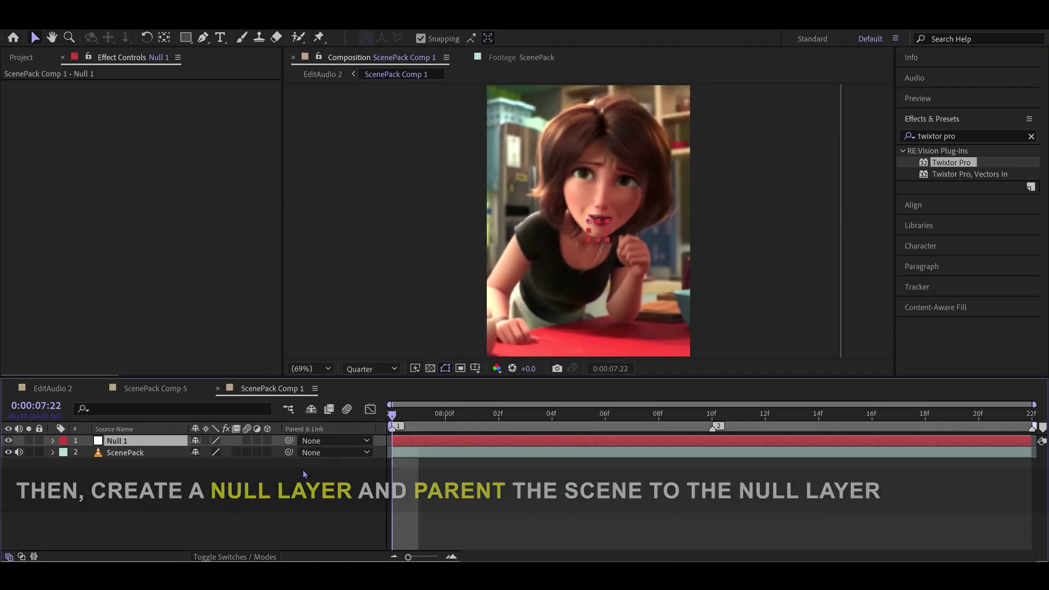
pyautogui.click(303, 471)
pyautogui.moveTo(289, 453); pyautogui.dragTo(106, 444)
# Step: Keyframe the null's Scale from 130% at the first frame (0:00:07:22) to 100% at 0:00:08:21
pyautogui.click(97, 442)
pyautogui.press('s')
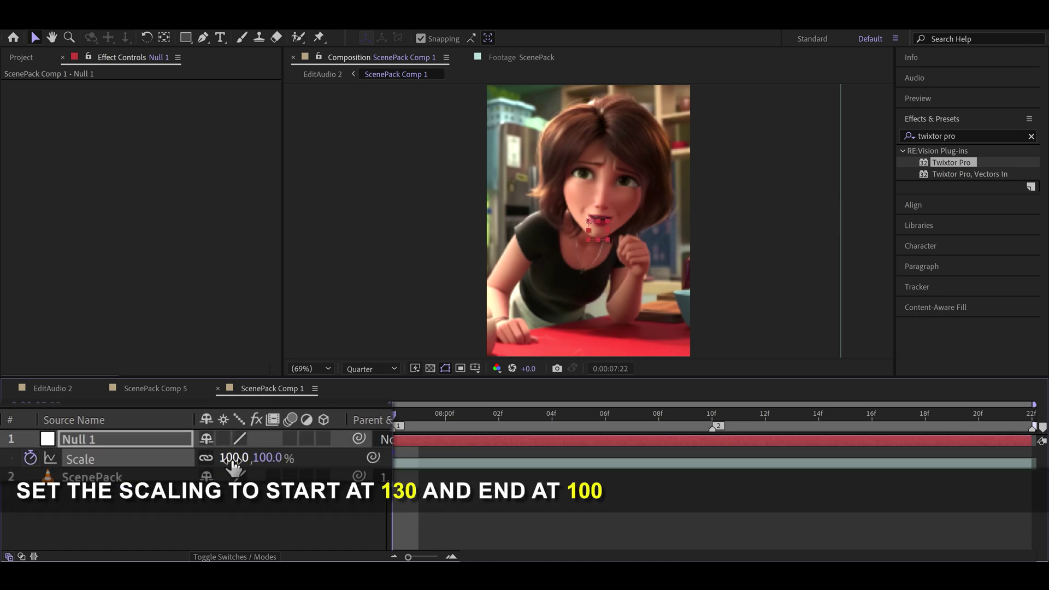
pyautogui.write('130')
pyautogui.press('Return')
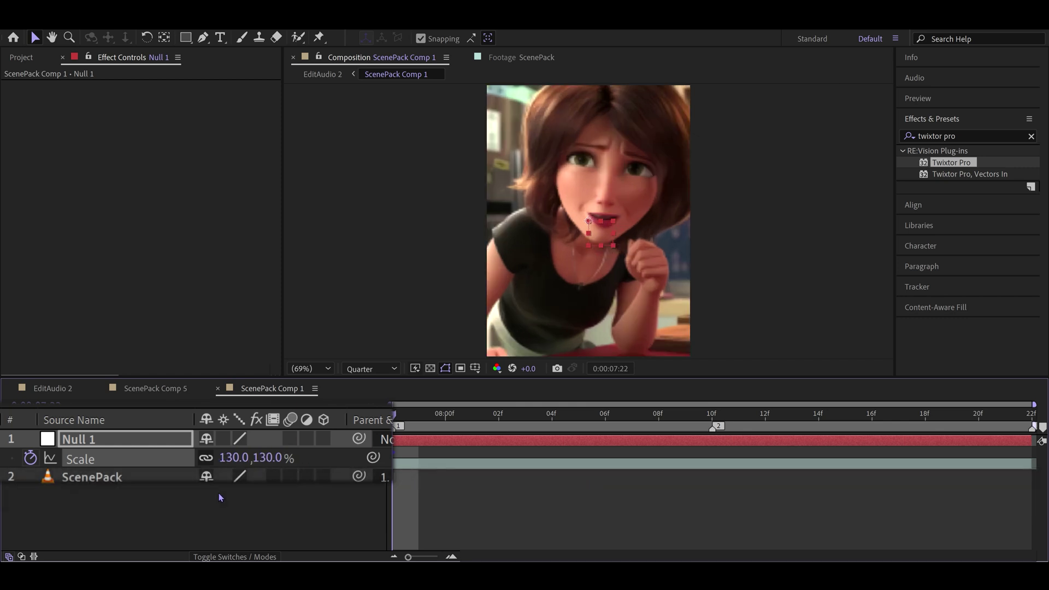
pyautogui.press('space')
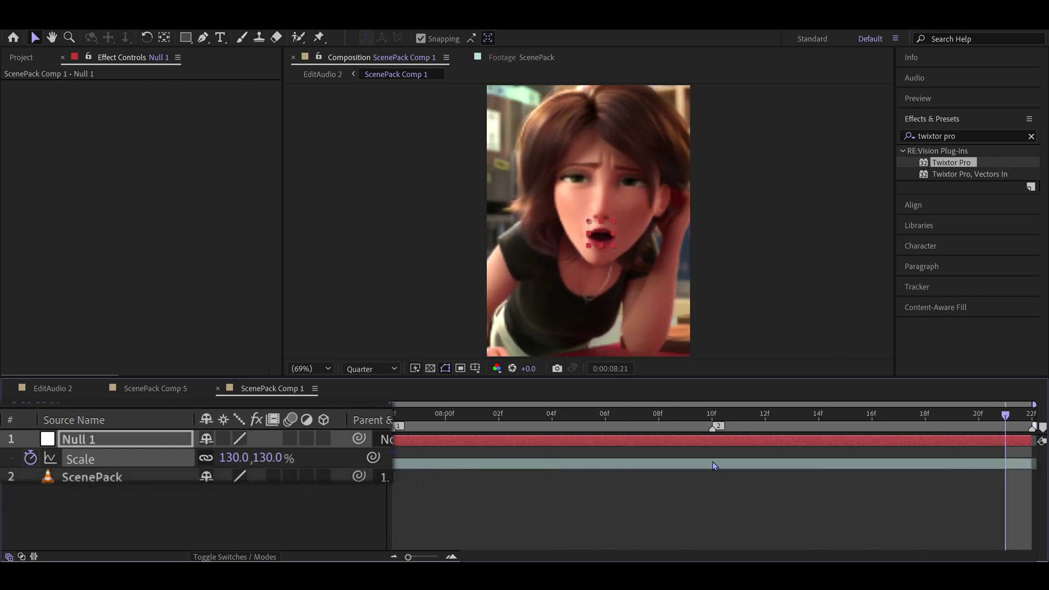
pyautogui.click(198, 483)
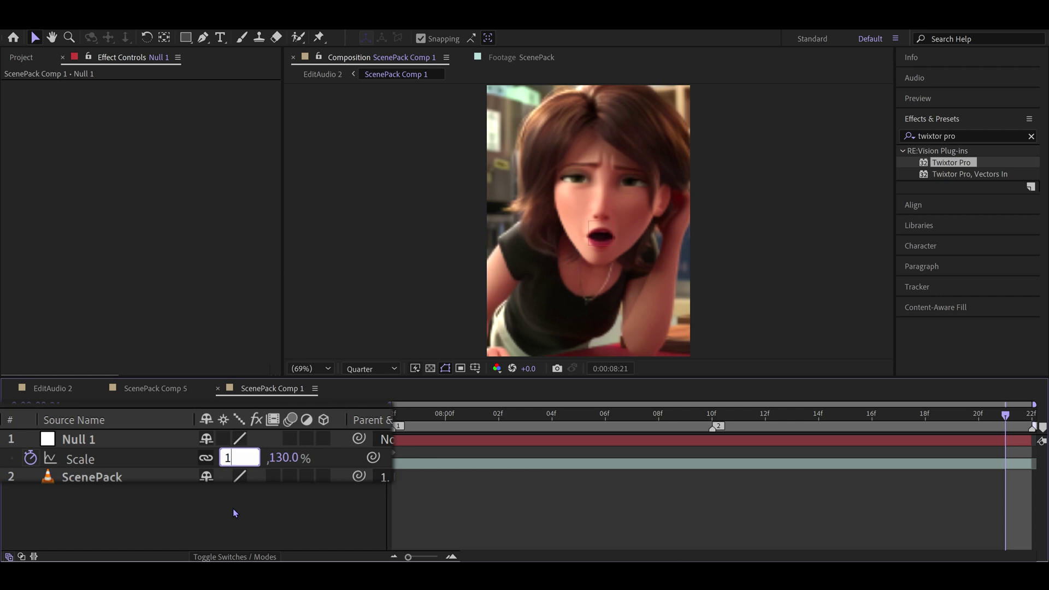
pyautogui.press('Return')
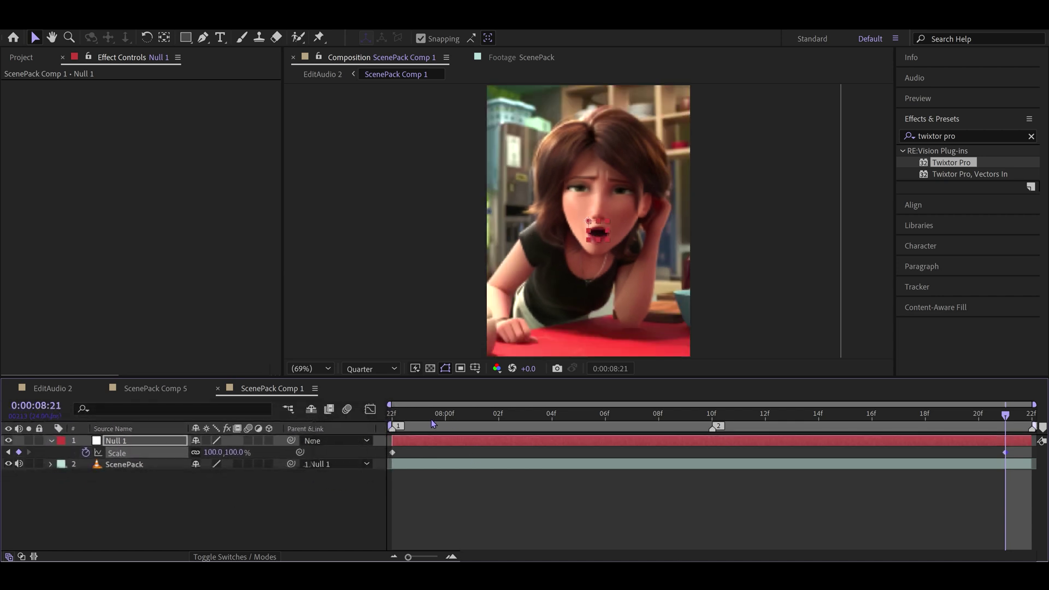
# Step: Preview the zoom-out inside ScenePack Comp 1 from its first frame
pyautogui.click(392, 416)
pyautogui.press('space')
pyautogui.press('space')
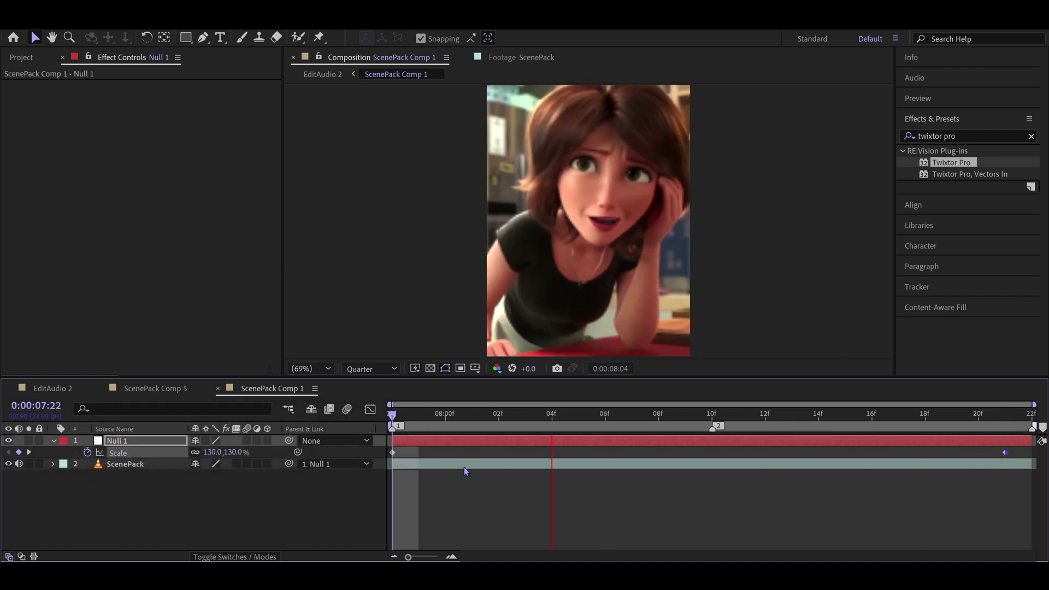
pyautogui.press('space')
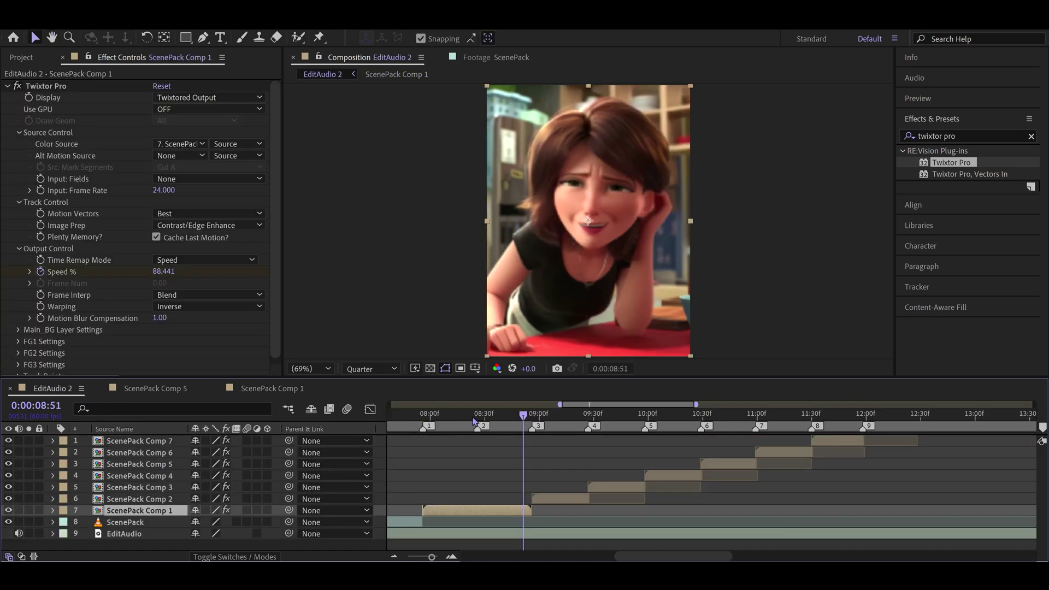
# Step: Preview the zoom-out in EditAudio 2 from the start of ScenePack Comp 1 into Comp 2
pyautogui.click(412, 419)
pyautogui.click(422, 419)
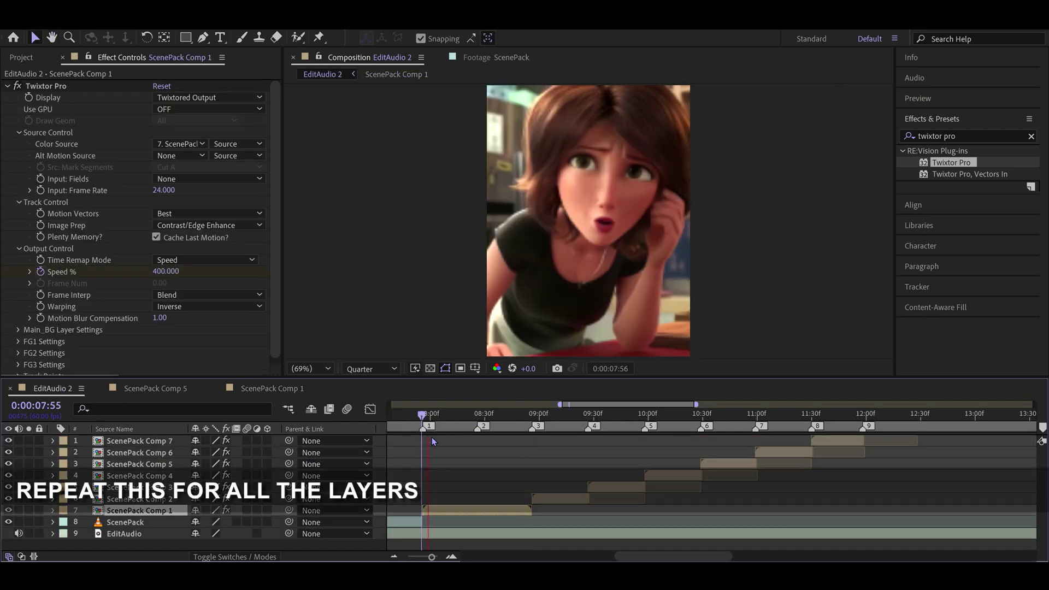
pyautogui.press('space')
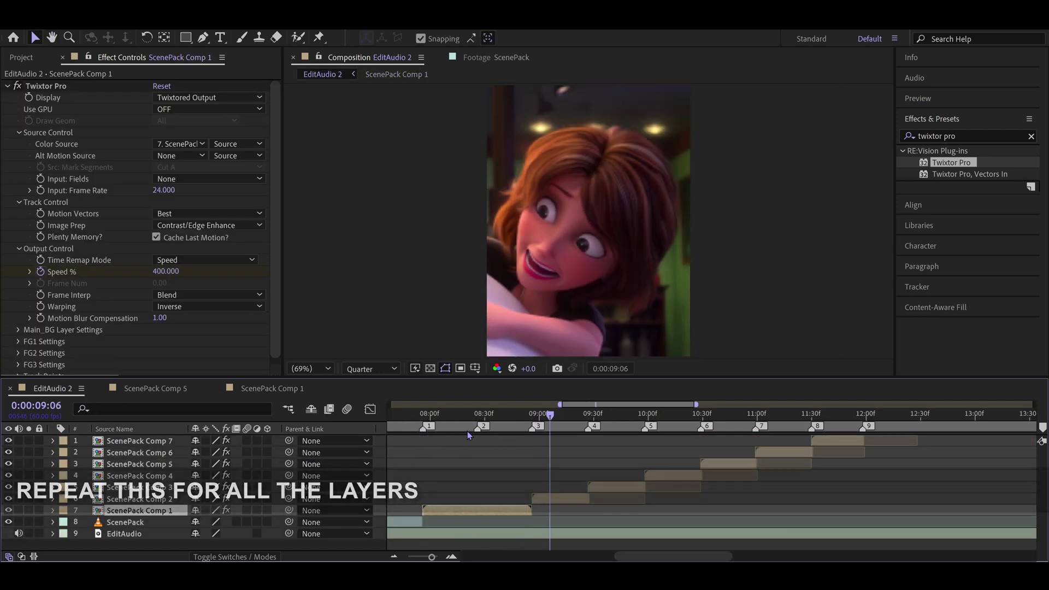
pyautogui.click(536, 419)
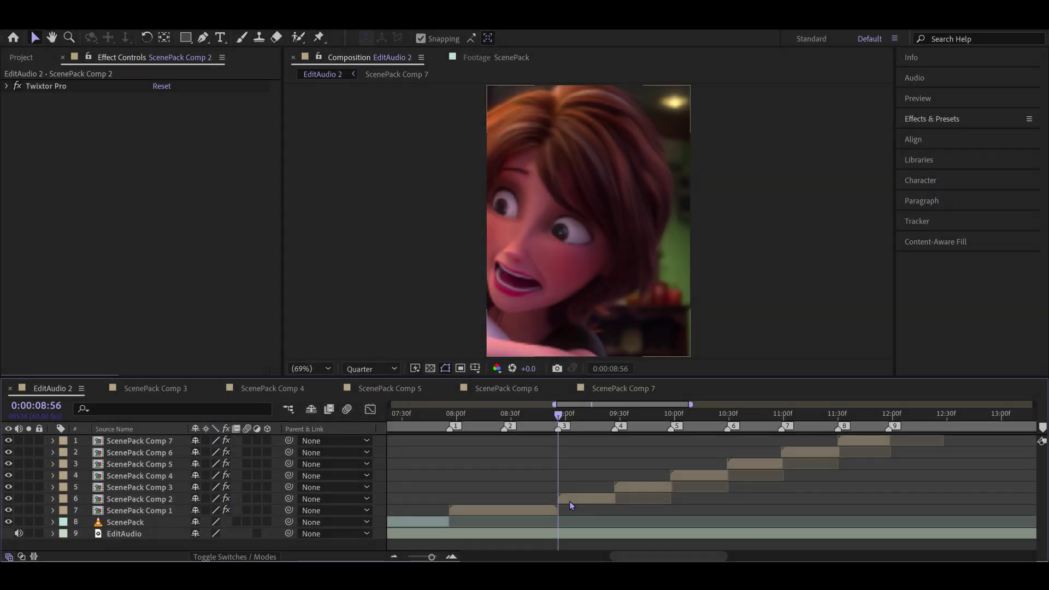
# Step: Add an adjustment layer directly above ScenePack Comp 2
pyautogui.click(566, 503)
pyautogui.rightClick(380, 504)
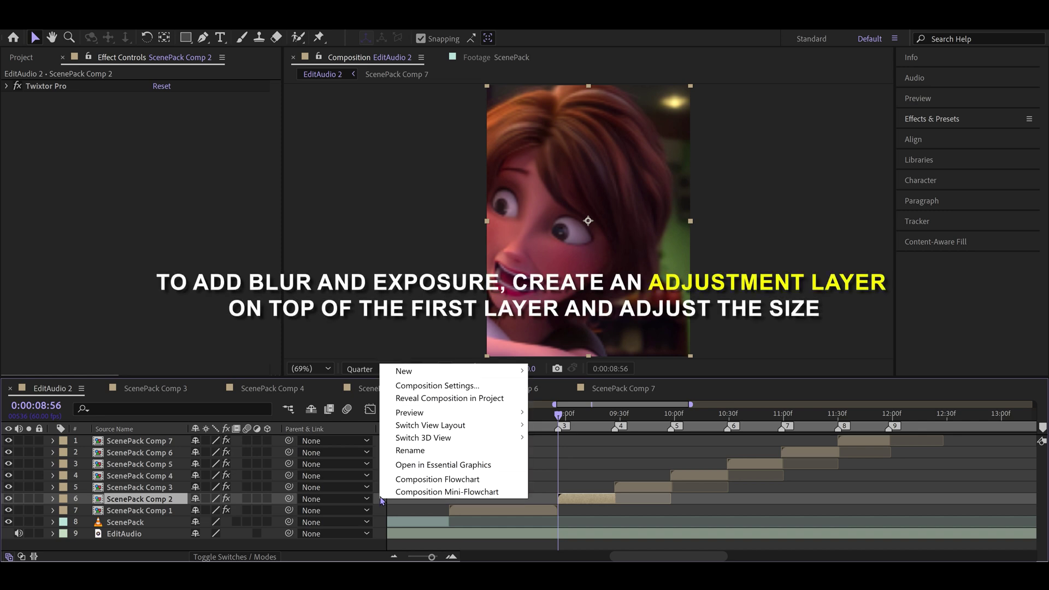
pyautogui.moveTo(445, 380)
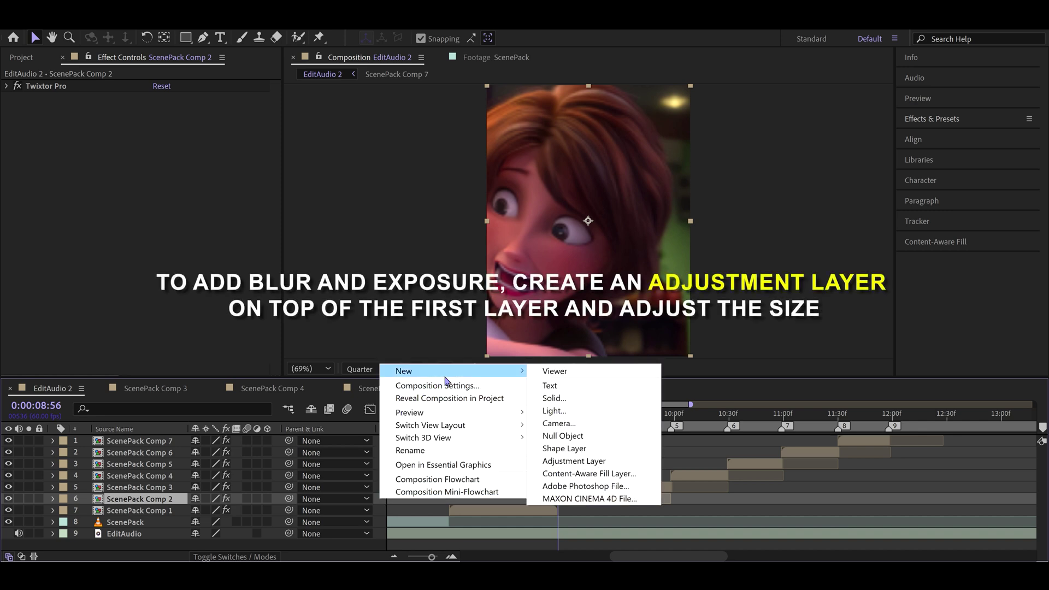
pyautogui.click(602, 463)
# Step: Trim the adjustment layer to span only beat markers 3 to 4 by splitting it and deleting the outer pieces
pyautogui.hotkey('ctrl', 'shift', 'd')
pyautogui.click(543, 508)
pyautogui.press('Delete')
pyautogui.click(615, 419)
pyautogui.click(632, 499)
pyautogui.hotkey('ctrl', 'shift', 'd')
pyautogui.press('Delete')
pyautogui.moveTo(572, 420); pyautogui.dragTo(562, 423)
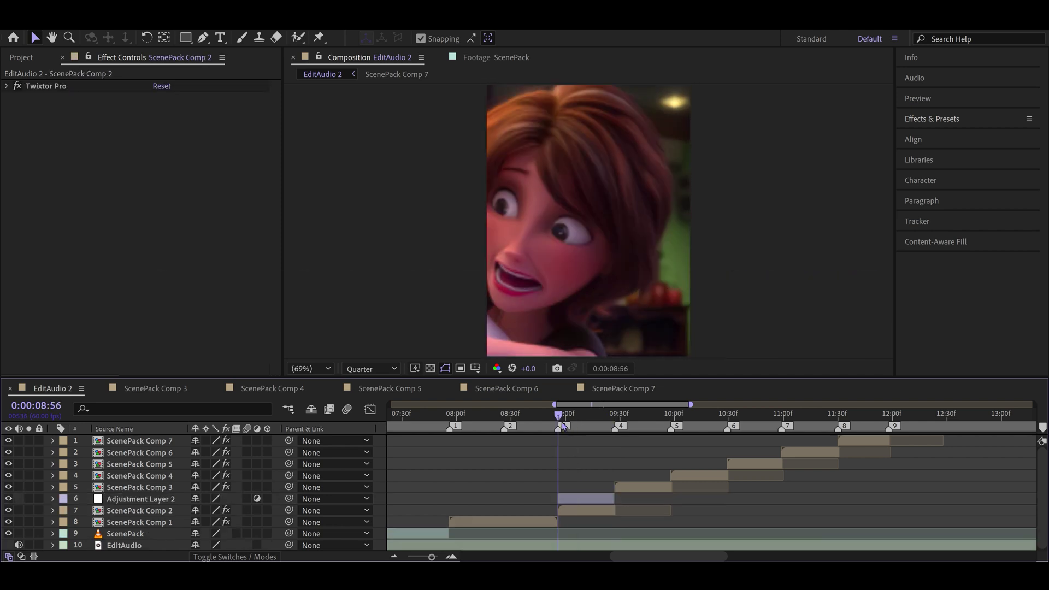
# Step: Search the effects for "bcc lens blur" and apply BCC Lens Blur OBS to the adjustment layer
pyautogui.click(587, 497)
pyautogui.click(923, 118)
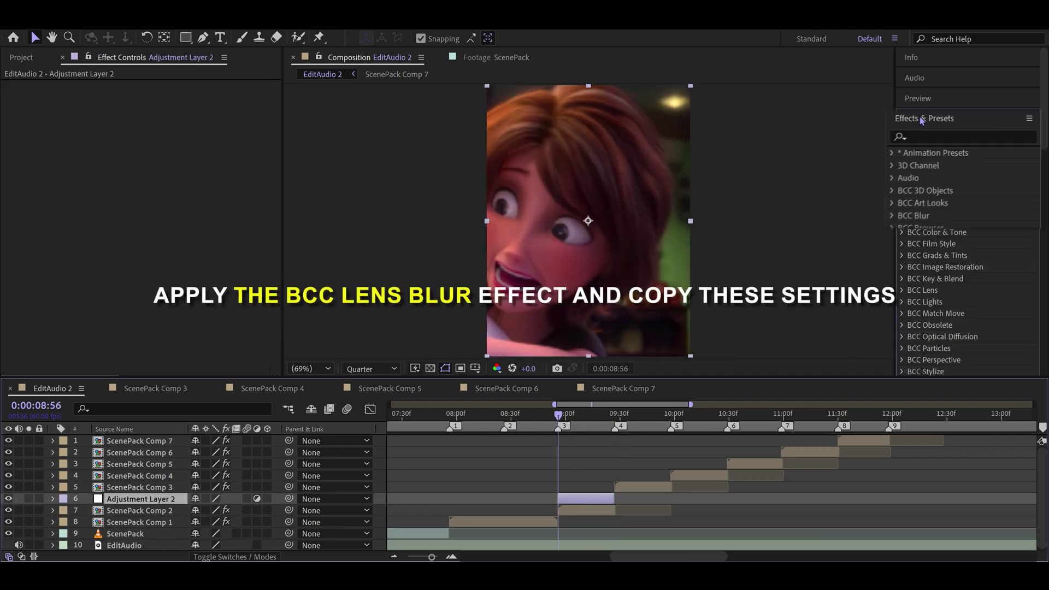
pyautogui.click(883, 145)
pyautogui.write('bcc')
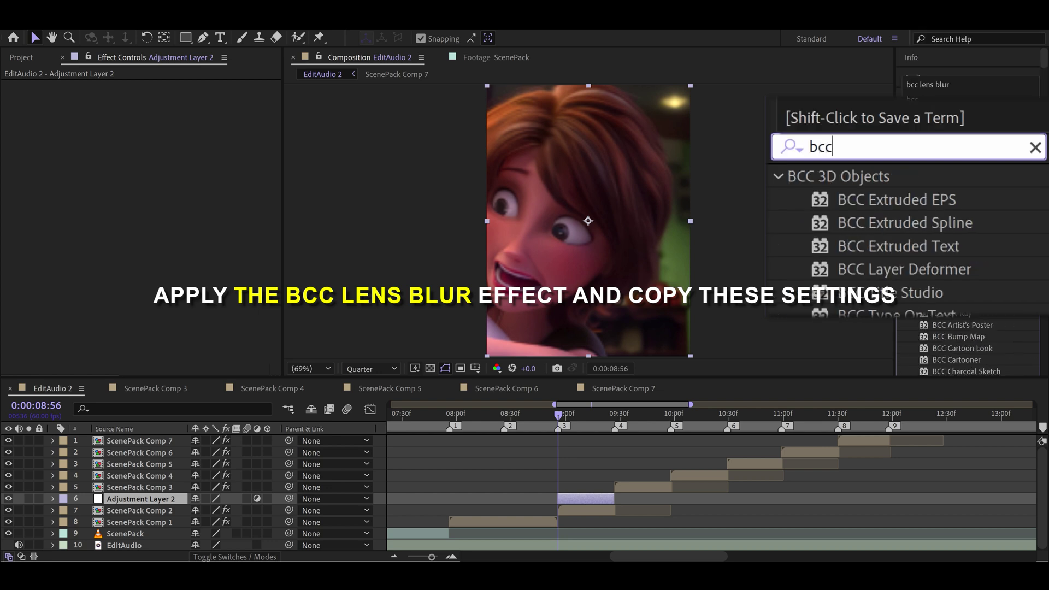
pyautogui.write(' lens blur')
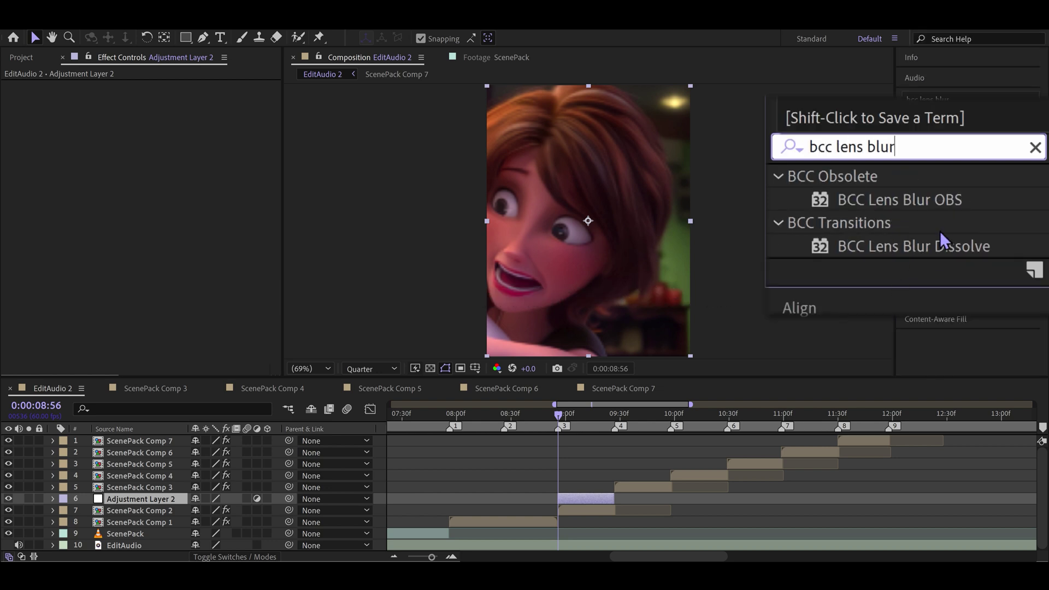
pyautogui.moveTo(826, 200); pyautogui.dragTo(604, 496)
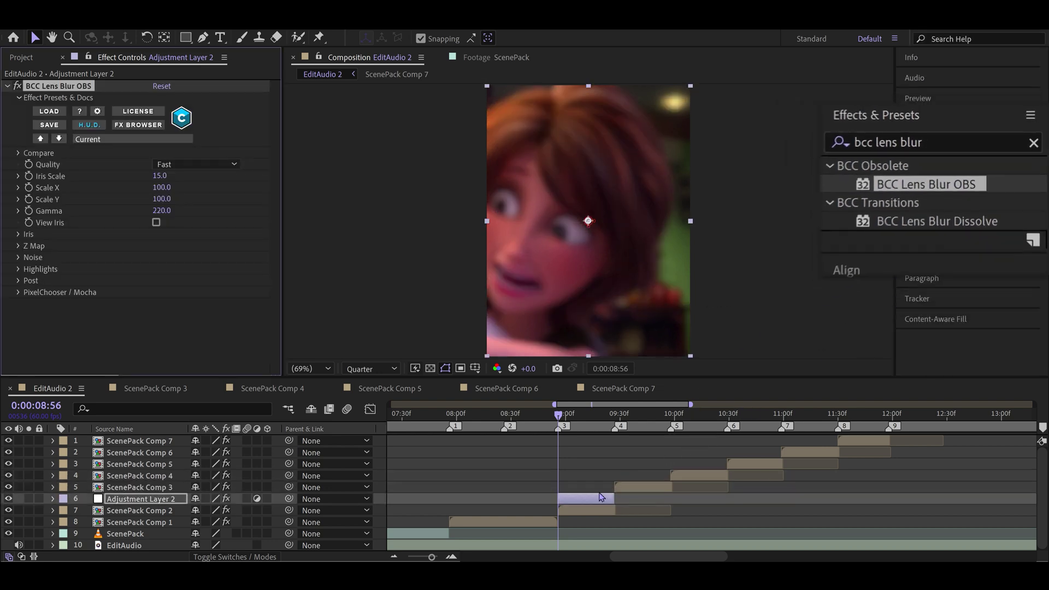
# Step: Set the lens blur's Quality to Sharper and its Gamma to 400
pyautogui.click(207, 165)
pyautogui.click(213, 216)
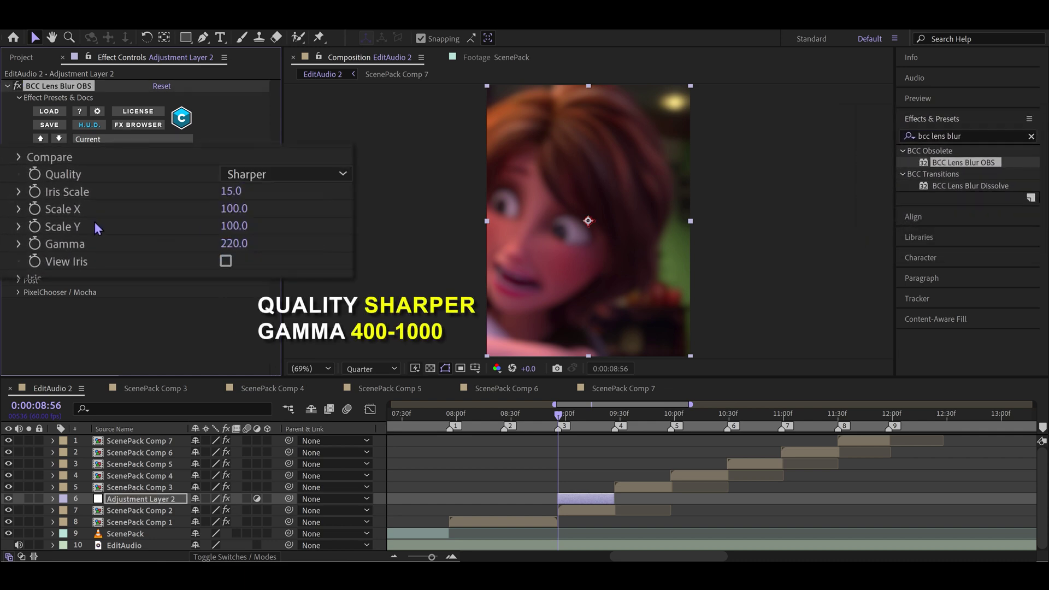
pyautogui.click(234, 243)
pyautogui.write('400')
pyautogui.press('Return')
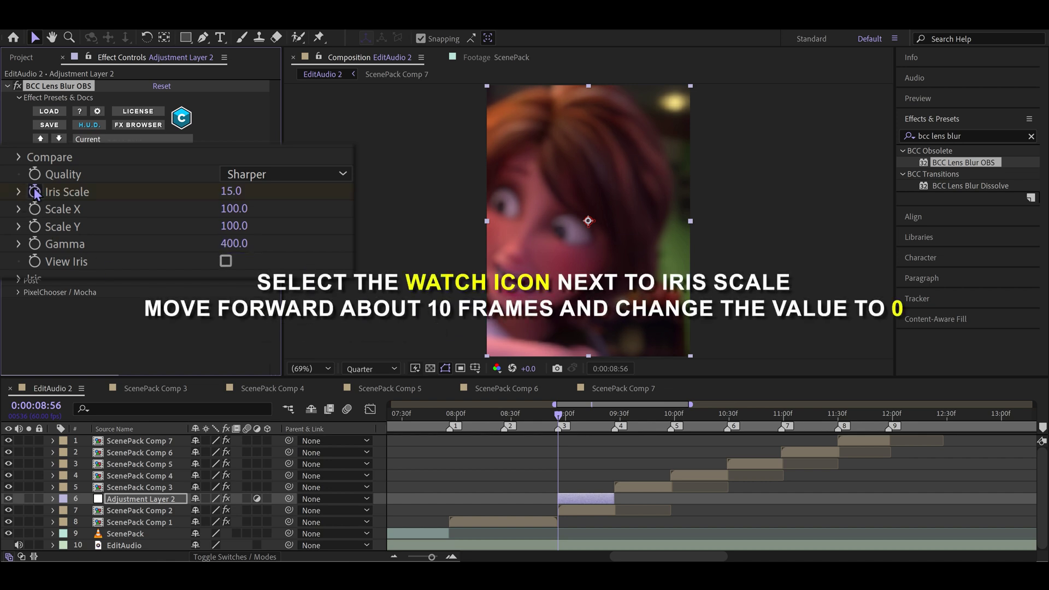
# Step: Keyframe the lens blur's Iris Scale from 15 at beat marker 3 to 0 at 0:00:09:06
pyautogui.click(578, 501)
pyautogui.press('u')
pyautogui.moveTo(559, 414); pyautogui.dragTo(579, 415)
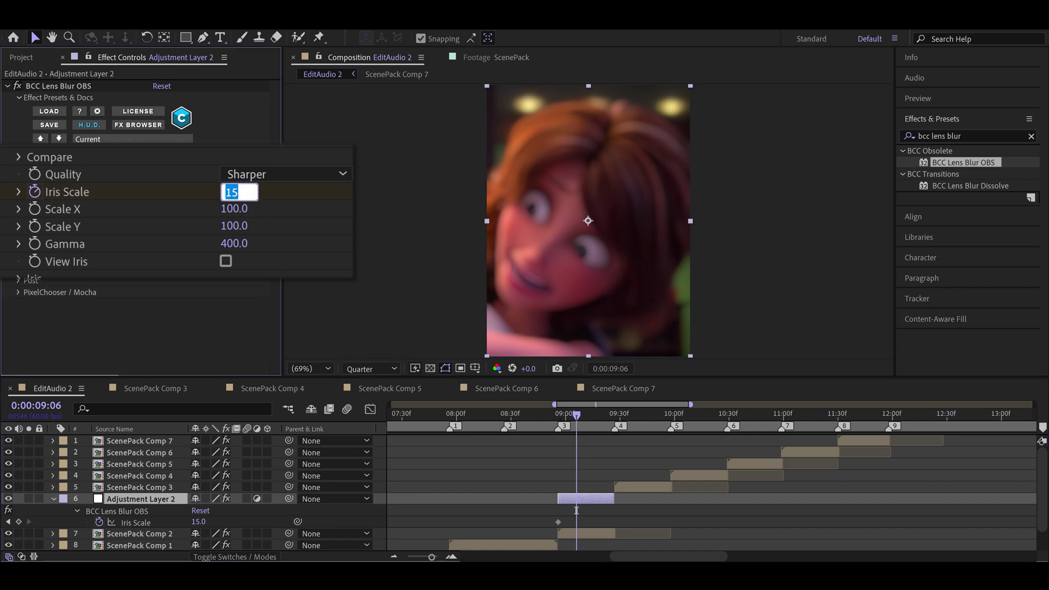
pyautogui.write('0')
pyautogui.press('Return')
# Step: Return the playhead to beat marker 3 and apply the Color Correction effect Exposure to the adjustment layer
pyautogui.press('=')
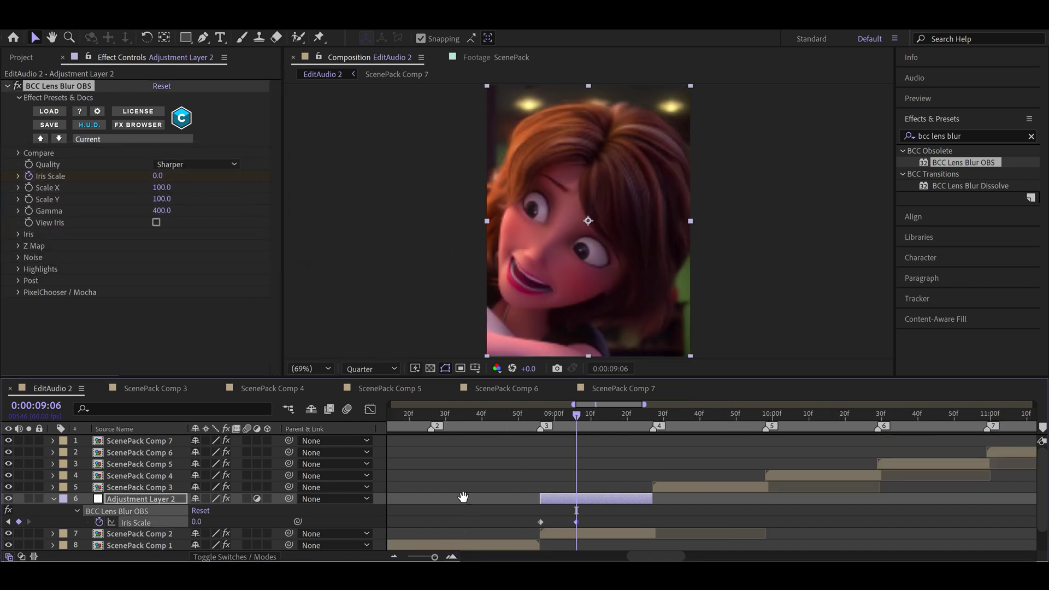
pyautogui.moveTo(465, 502); pyautogui.dragTo(460, 487)
pyautogui.moveTo(528, 418)
pyautogui.mouseDown()
pyautogui.moveTo(625, 418)
pyautogui.moveTo(548, 418)
pyautogui.mouseUp()
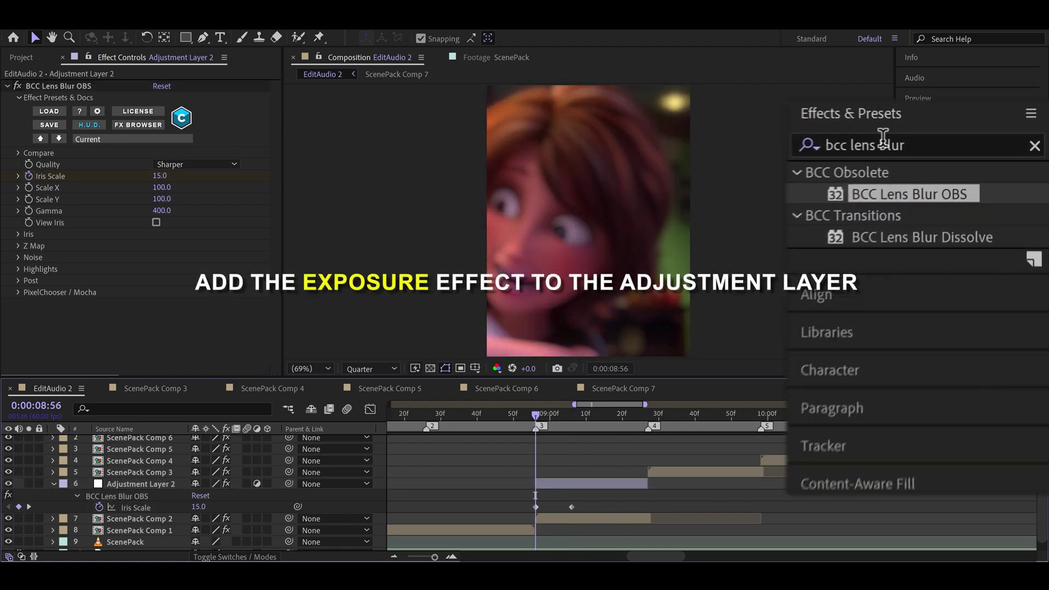
pyautogui.click(965, 135)
pyautogui.hotkey('ctrl', 'a')
pyautogui.write('exposure')
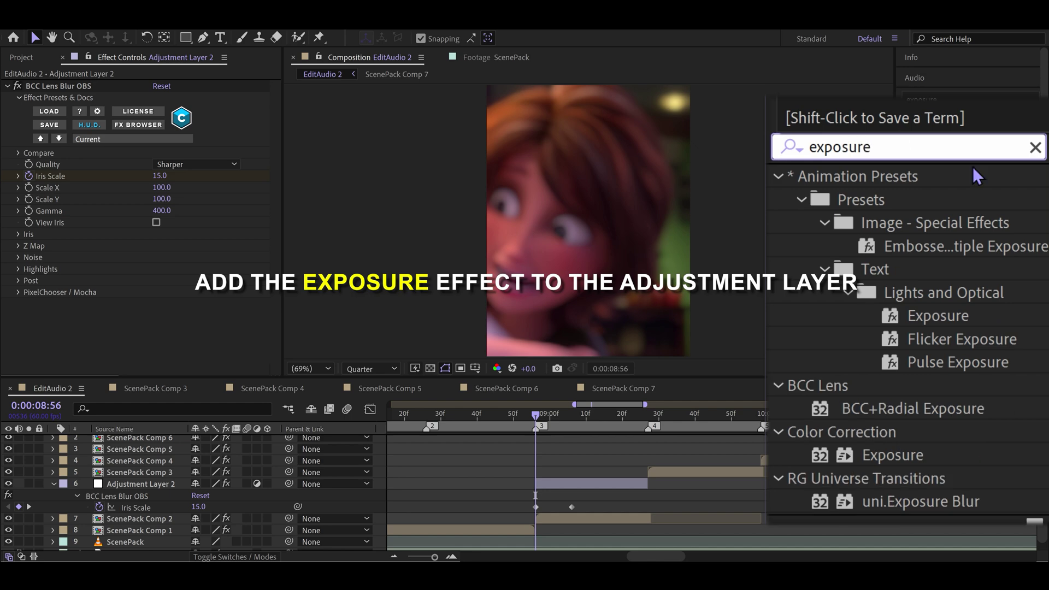
pyautogui.moveTo(918, 455); pyautogui.dragTo(877, 458)
# Step: Keyframe the Exposure effect's master Exposure from 1 at 0:00:08:56 to 0 at 0:00:09:16
pyautogui.moveTo(190, 342); pyautogui.dragTo(175, 340)
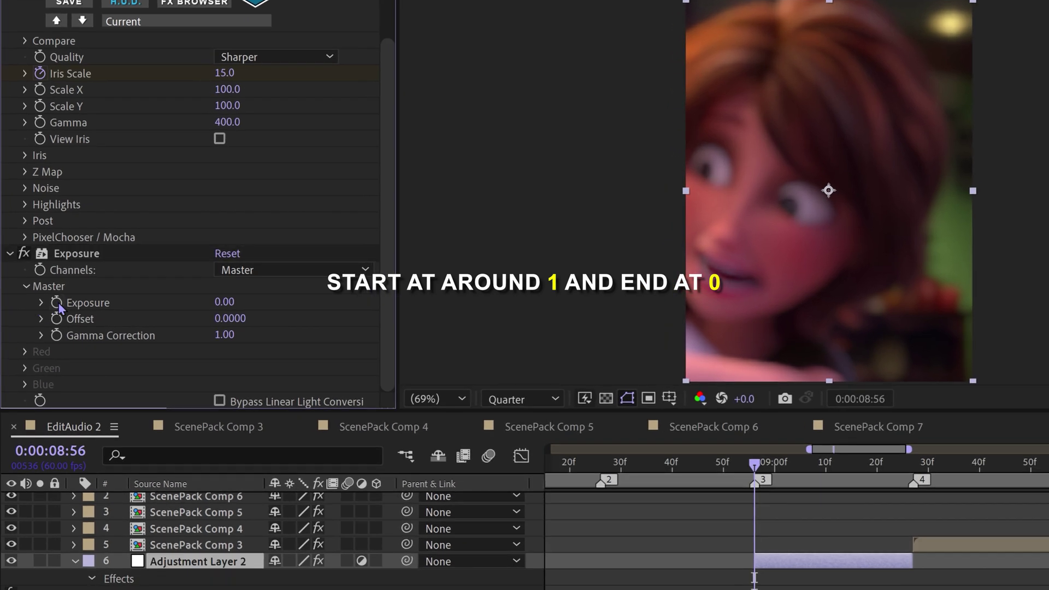
pyautogui.click(57, 302)
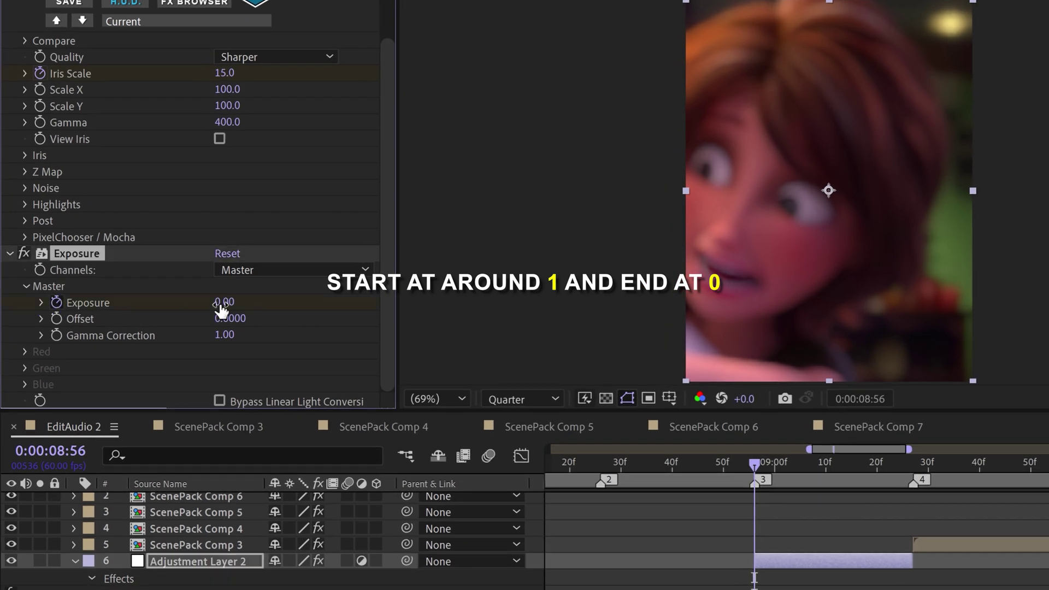
pyautogui.write('1')
pyautogui.press('Return')
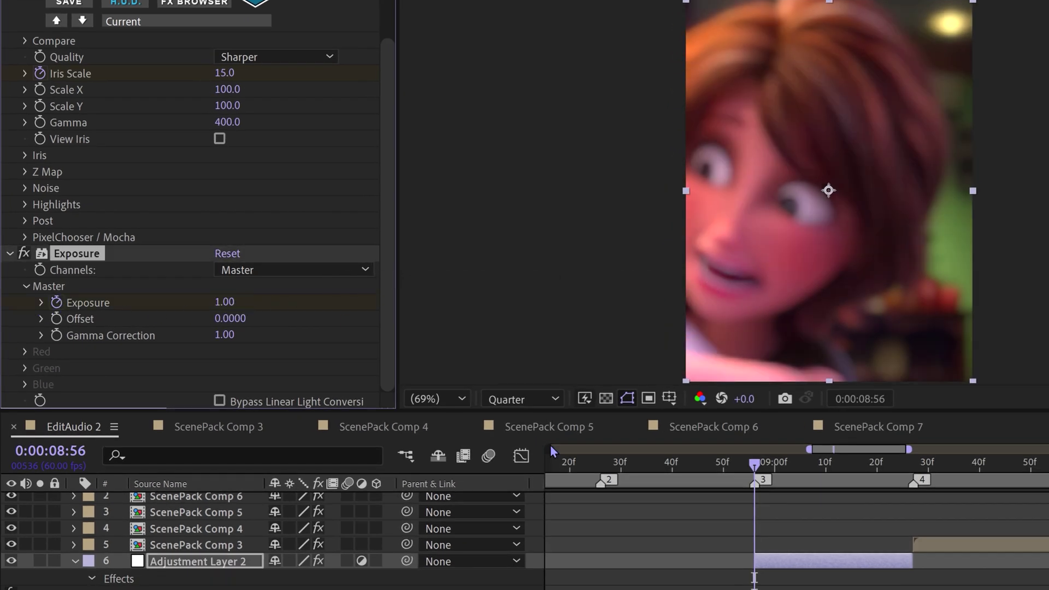
pyautogui.moveTo(769, 468); pyautogui.dragTo(857, 455)
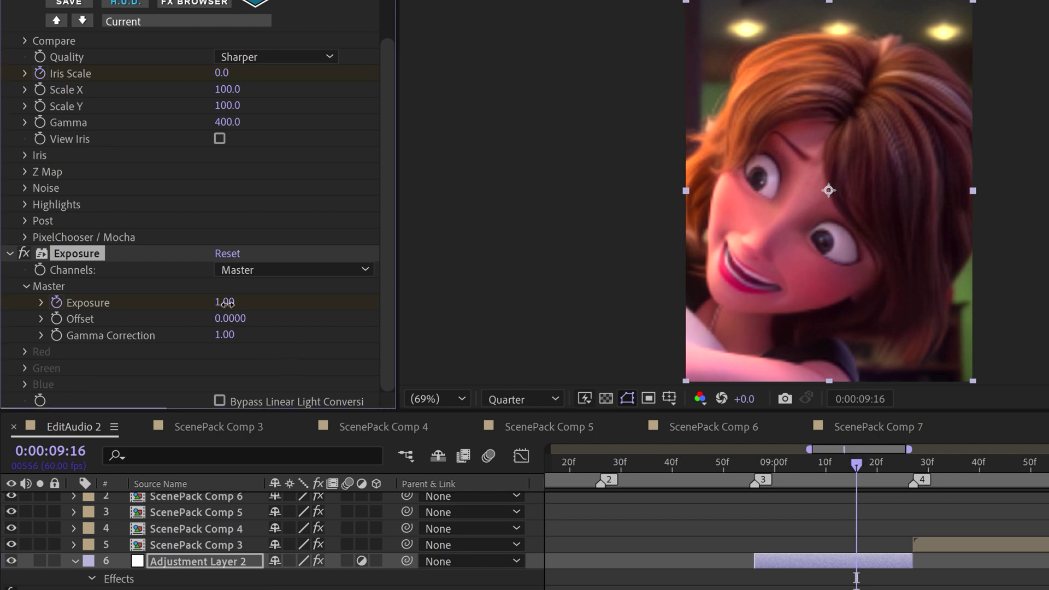
pyautogui.press('Return')
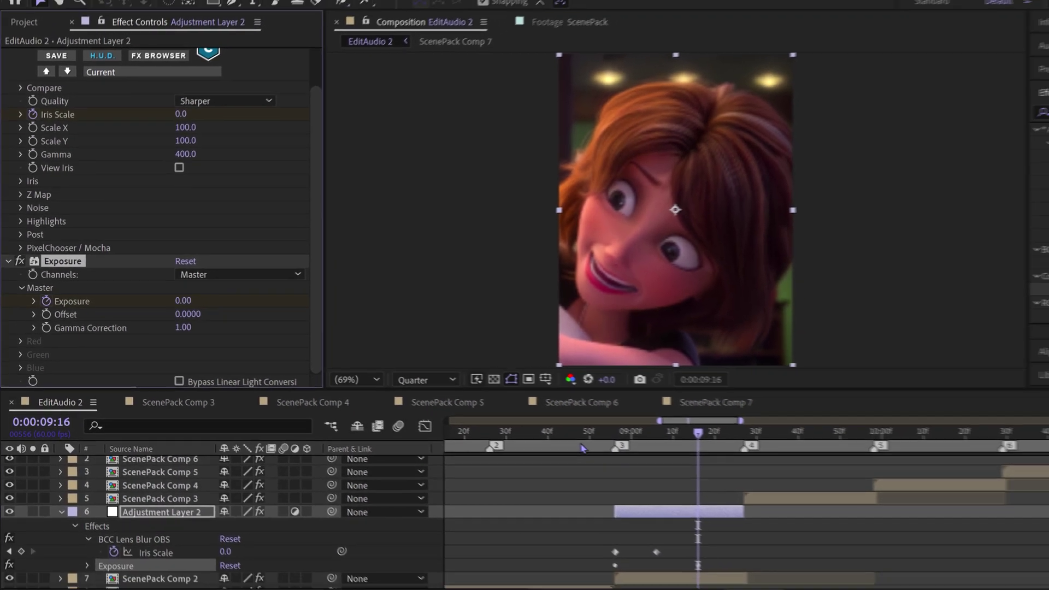
# Step: Find the Distort effect Transform and apply it to the adjustment layer between beat markers 3 and 4
pyautogui.moveTo(737, 461); pyautogui.dragTo(809, 459)
pyautogui.moveTo(576, 415); pyautogui.dragTo(608, 407)
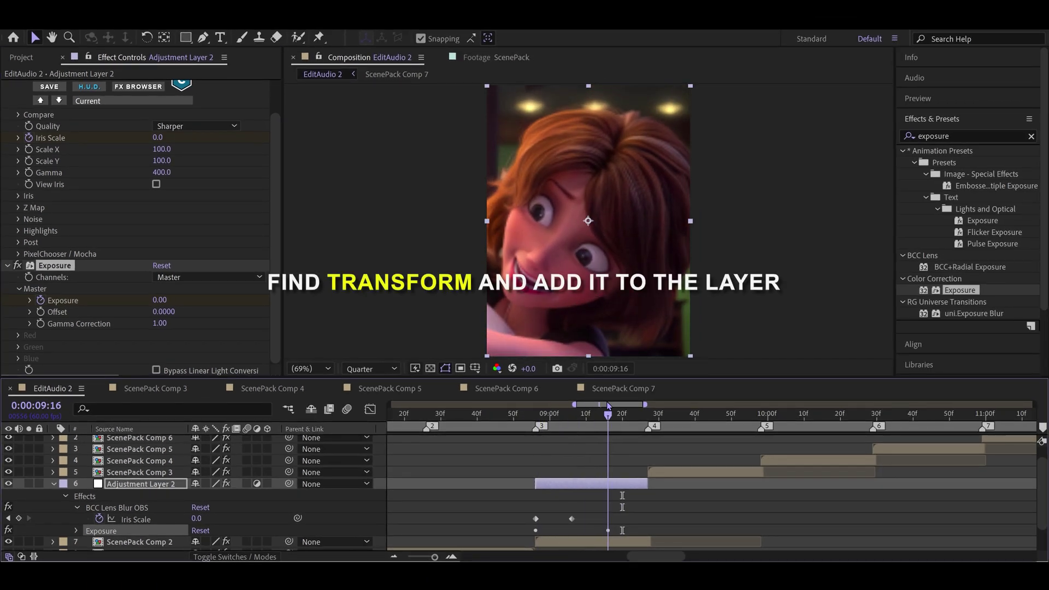
pyautogui.click(961, 136)
pyautogui.write('transform')
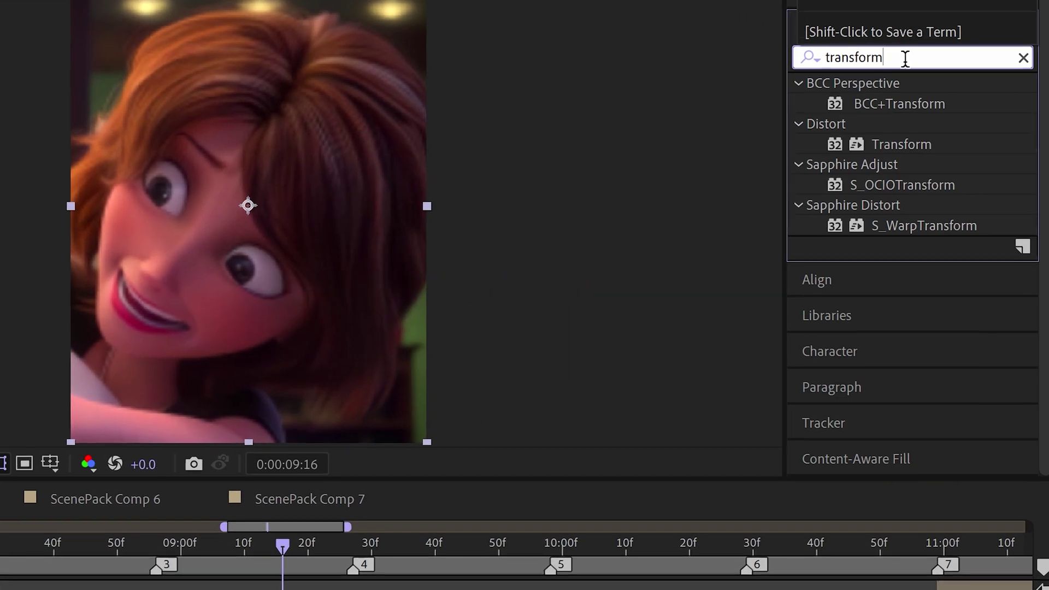
pyautogui.doubleClick(901, 144)
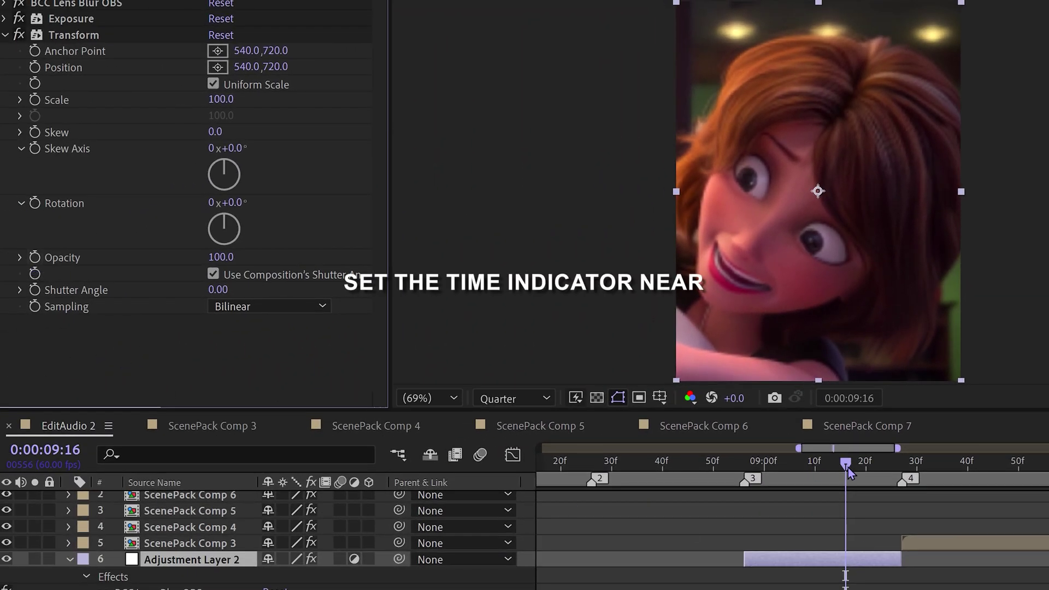
# Step: Keyframe the Transform effect's Opacity from 100 at 0:00:09:16 to 70 at 0:00:09:27
pyautogui.moveTo(848, 471); pyautogui.dragTo(851, 475)
pyautogui.moveTo(863, 573); pyautogui.dragTo(823, 561)
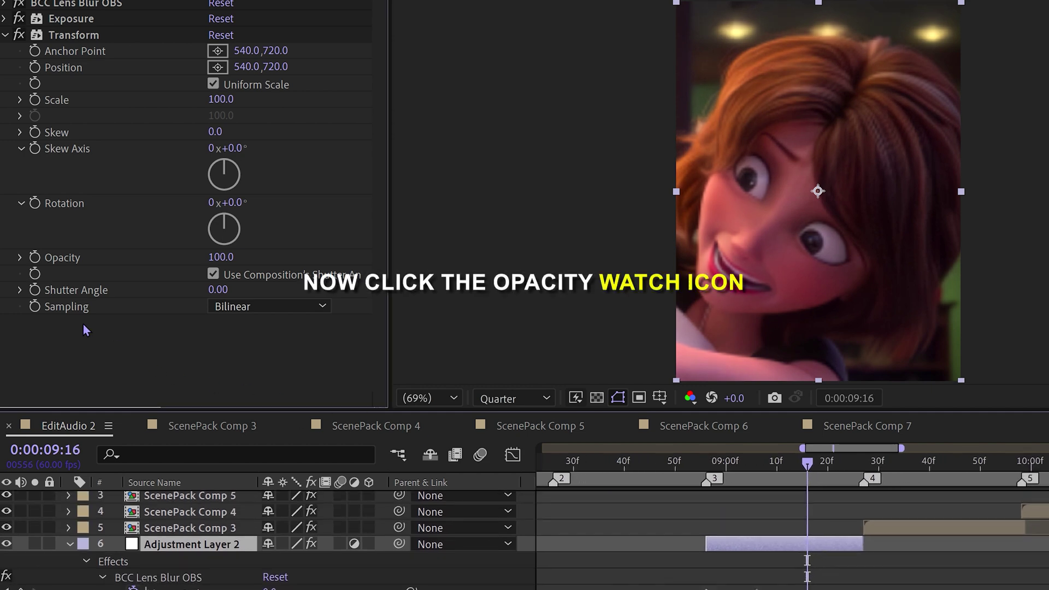
pyautogui.click(33, 258)
pyautogui.moveTo(837, 472); pyautogui.dragTo(866, 477)
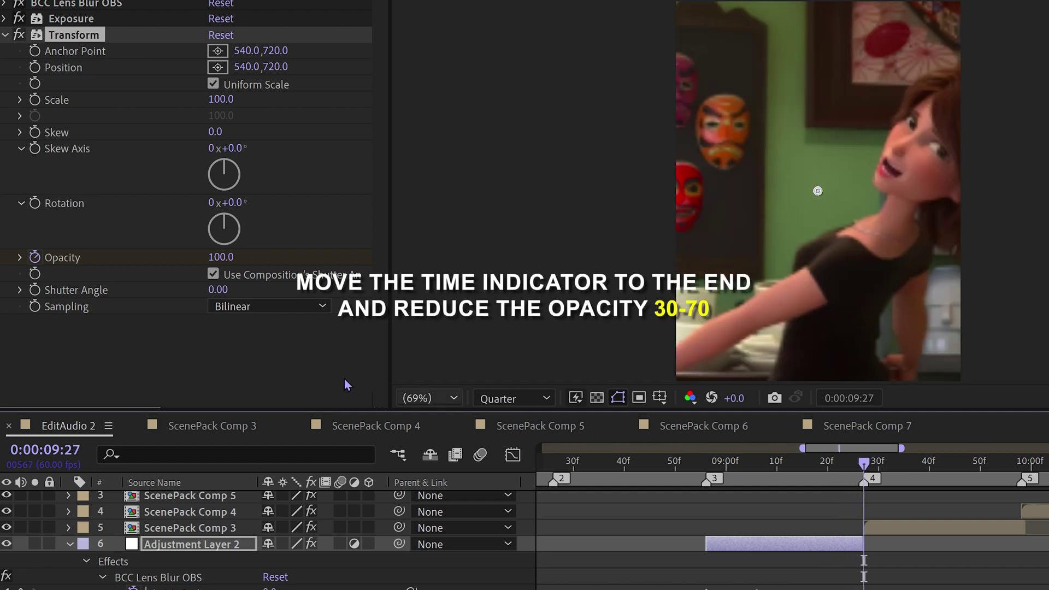
pyautogui.click(197, 347)
pyautogui.write('70')
pyautogui.press('Return')
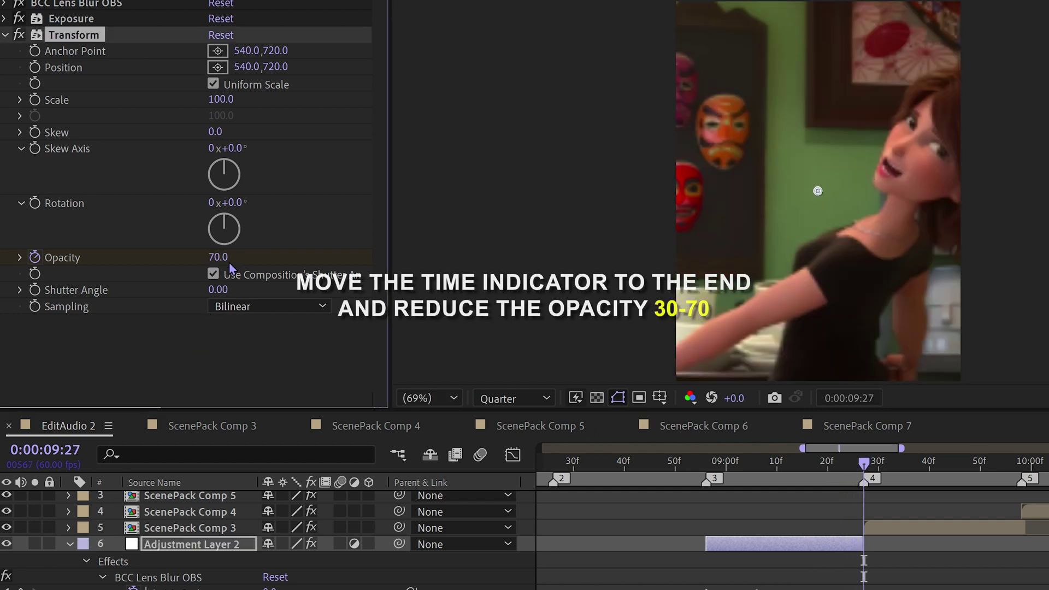
# Step: Reveal the adjustment layer's Iris Scale, Exposure and Opacity keyframes and apply Easy Ease to all of them
pyautogui.moveTo(847, 464); pyautogui.dragTo(793, 466)
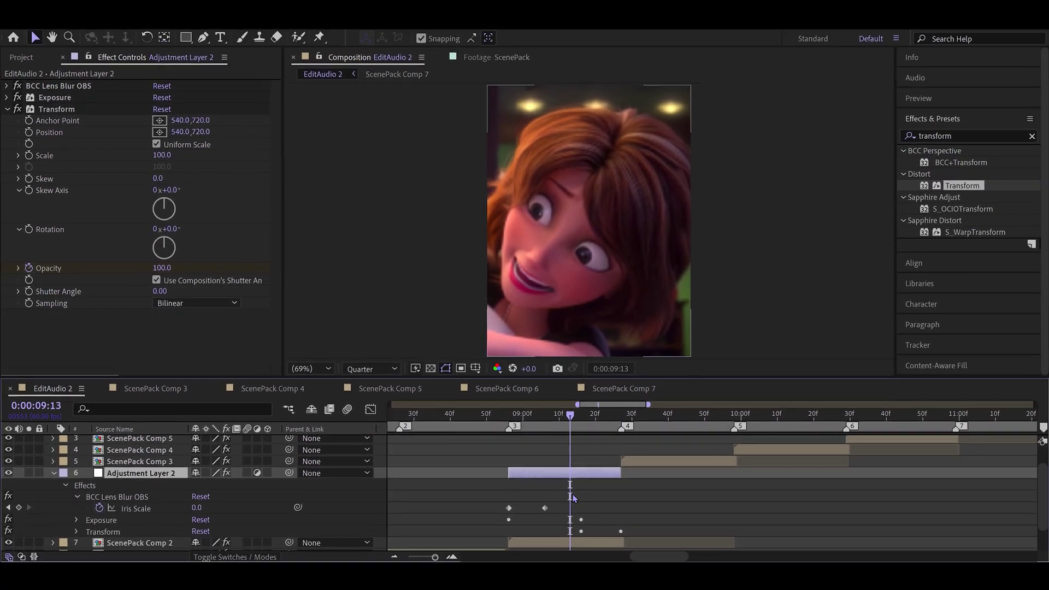
pyautogui.click(795, 560)
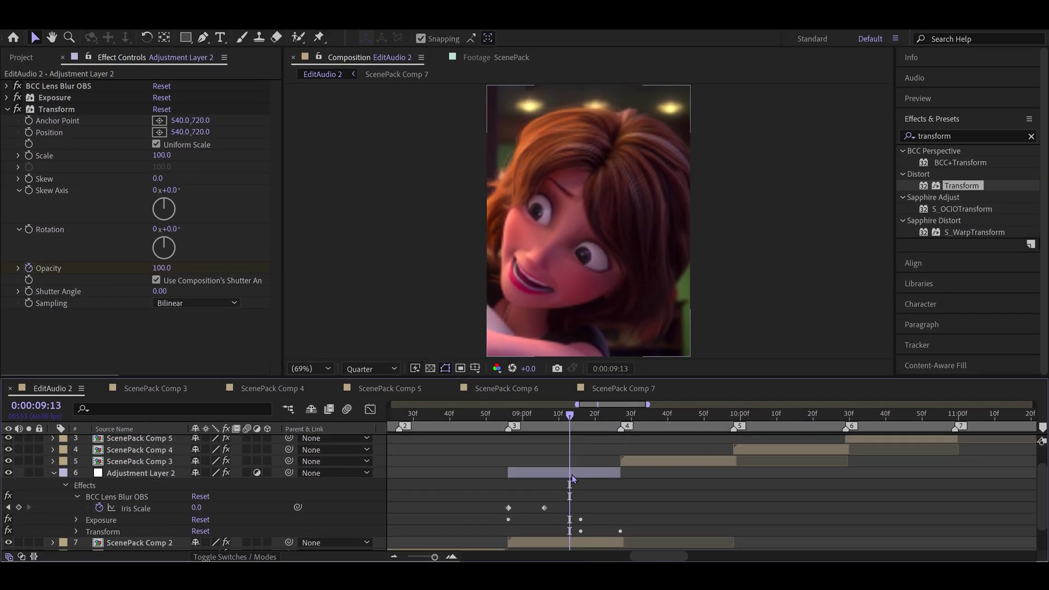
pyautogui.click(572, 475)
pyautogui.press('u')
pyautogui.press('u')
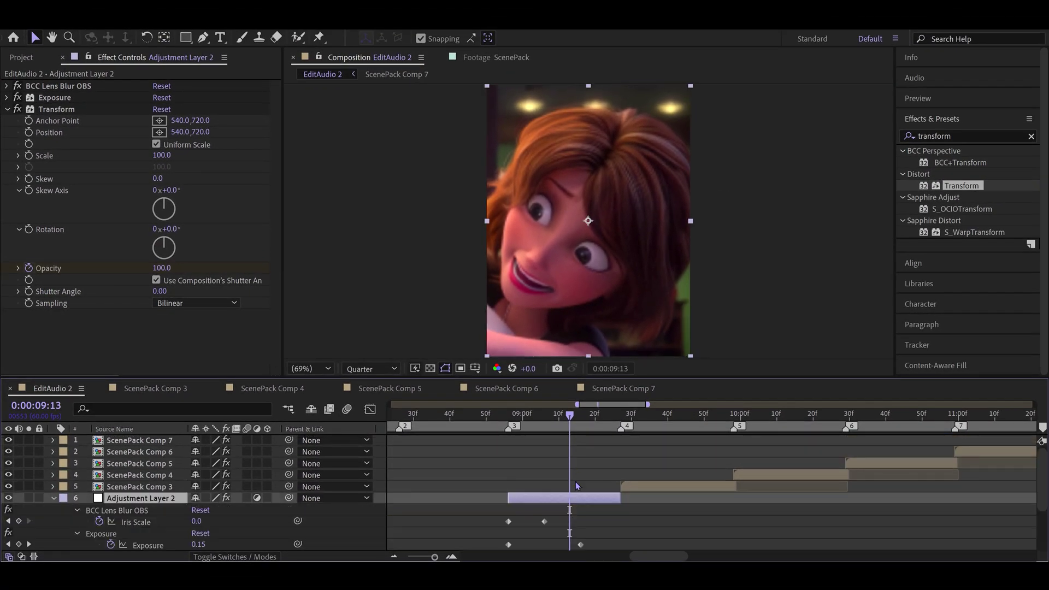
pyautogui.scroll(-3, 590, 470)
pyautogui.moveTo(630, 464); pyautogui.dragTo(505, 529)
# Step: Preview and scrub the blur and exposure flash around beat marker 3
pyautogui.moveTo(474, 416); pyautogui.dragTo(432, 417)
pyautogui.press('space')
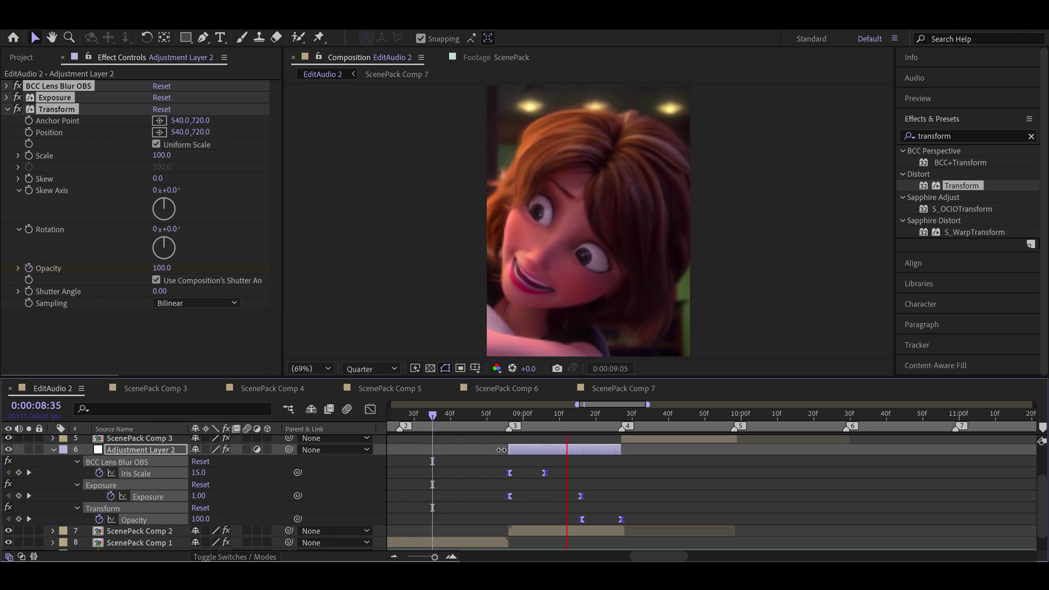
pyautogui.press('space')
pyautogui.click(467, 424)
pyautogui.press('space')
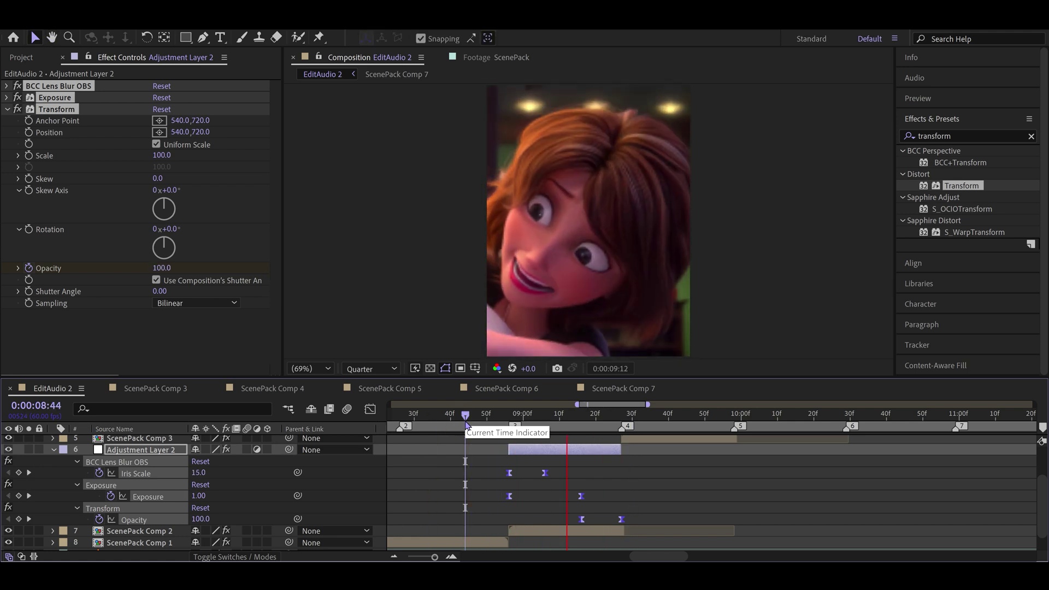
pyautogui.click(501, 418)
pyautogui.moveTo(508, 420); pyautogui.dragTo(593, 404)
pyautogui.click(553, 531)
# Step: Duplicate the adjustment layer and place a copy above each of the other ScenePack clips, aligned to its beat marker
pyautogui.moveTo(585, 480); pyautogui.dragTo(519, 521)
pyautogui.scroll(2, 498, 471)
pyautogui.click(53, 494)
pyautogui.click(639, 499)
pyautogui.hotkey('ctrl', 'd')
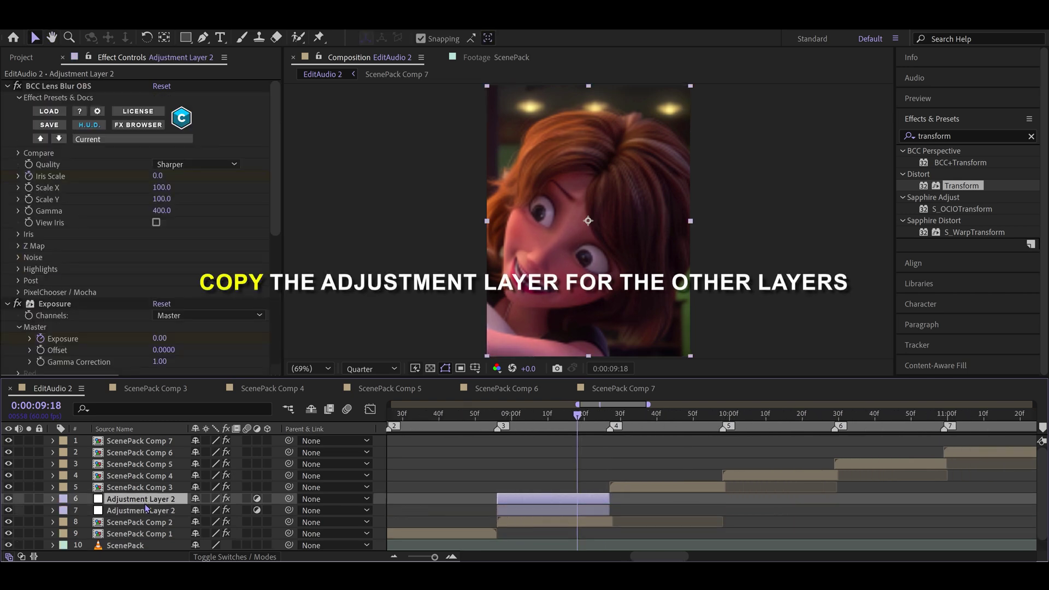
pyautogui.moveTo(150, 487); pyautogui.dragTo(162, 480)
pyautogui.moveTo(679, 496)
pyautogui.mouseDown()
pyautogui.moveTo(694, 494)
pyautogui.moveTo(682, 493)
pyautogui.mouseUp()
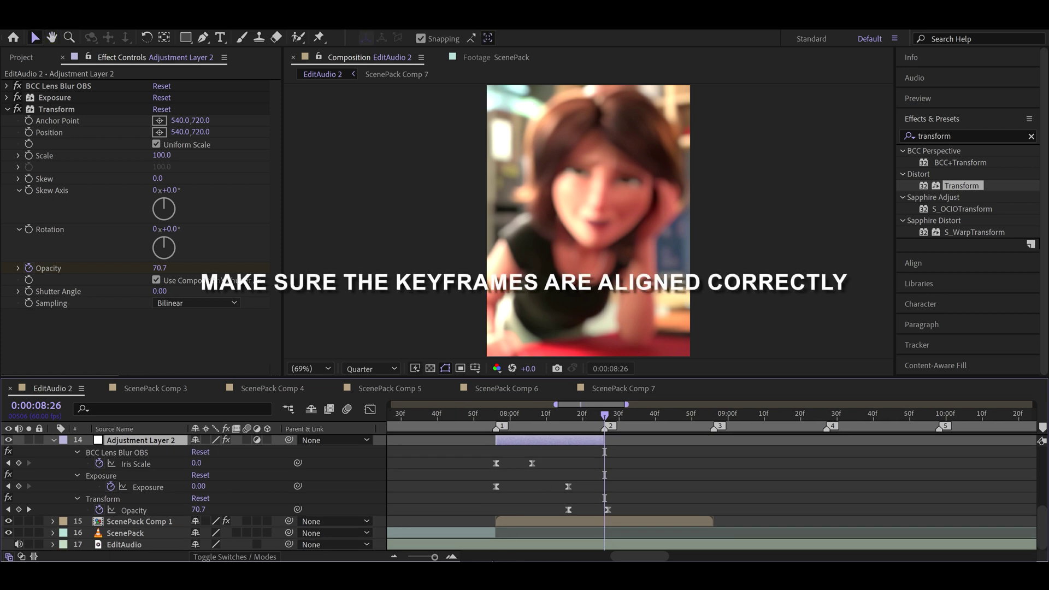
# Step: Align the last Opacity keyframe of ScenePack Comp 1's first adjustment layer with the layer's end and check the keyframes on the next adjustment layer
pyautogui.press('=')
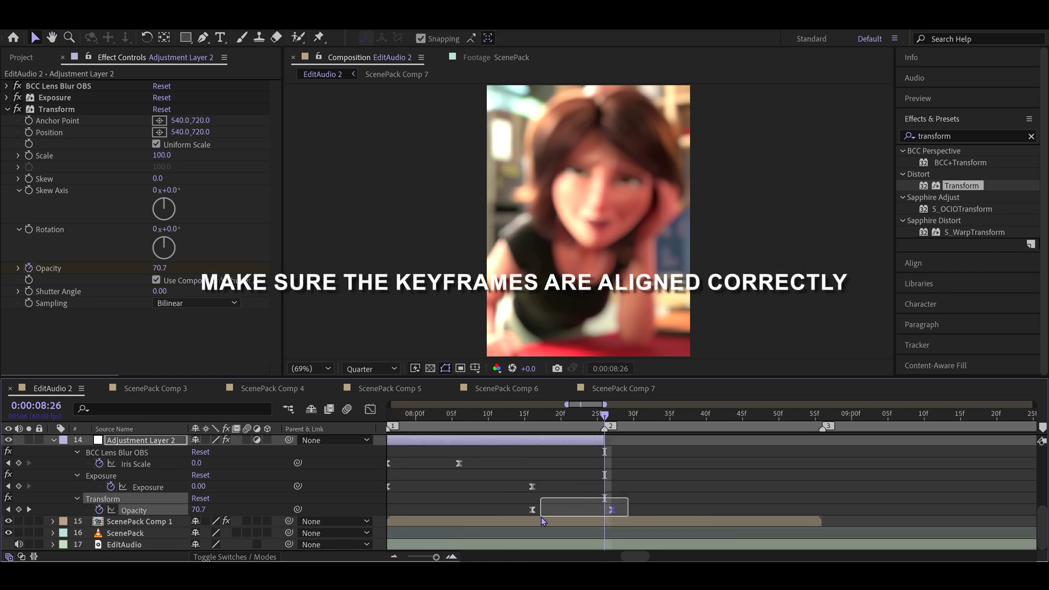
pyautogui.moveTo(613, 511); pyautogui.dragTo(542, 565)
pyautogui.click(579, 505)
pyautogui.press('u')
pyautogui.moveTo(545, 465); pyautogui.dragTo(540, 462)
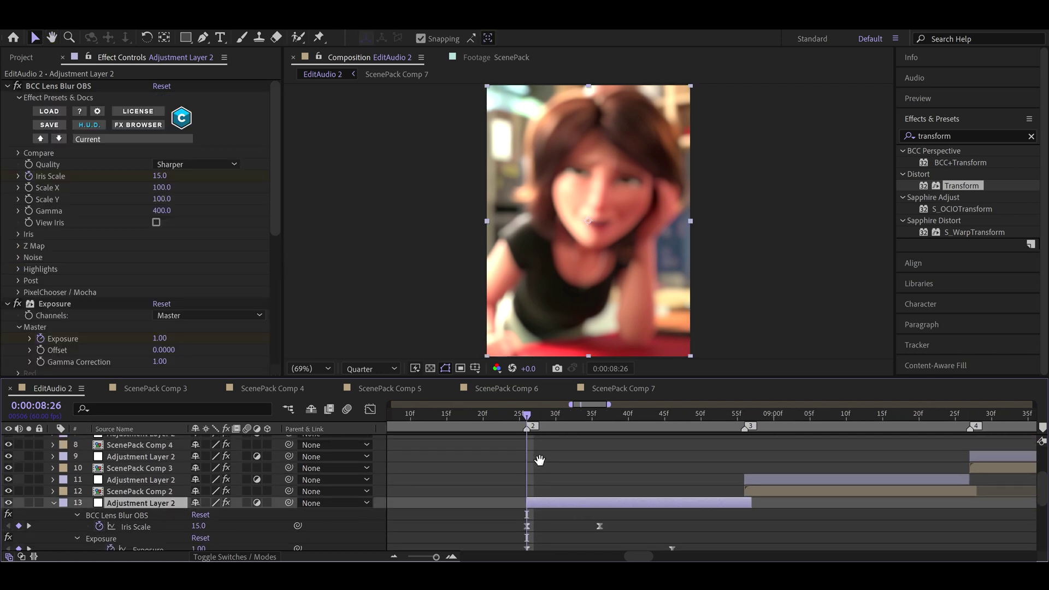
pyautogui.scroll(-2, 541, 462)
pyautogui.hscroll(2, 530, 456)
pyautogui.moveTo(641, 491); pyautogui.dragTo(536, 526)
# Step: Check the effect keyframe alignment on the remaining adjustment layers from beat marker 3 onward
pyautogui.click(603, 498)
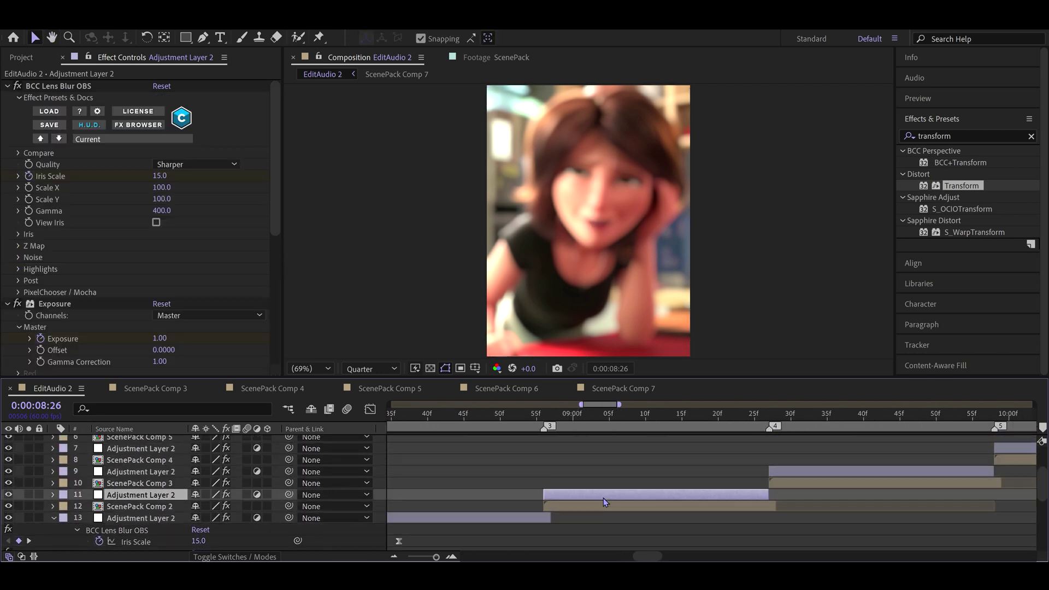
pyautogui.press('u')
pyautogui.moveTo(640, 470); pyautogui.dragTo(597, 468)
pyautogui.moveTo(686, 458); pyautogui.dragTo(592, 470)
pyautogui.click(716, 464)
pyautogui.press('u')
pyautogui.moveTo(728, 464); pyautogui.dragTo(536, 459)
pyautogui.click(583, 501)
pyautogui.press('u')
# Step: Collapse the properties of all layers and deselect them
pyautogui.click(394, 557)
pyautogui.hotkey('ctrl', 'a')
pyautogui.press('u')
pyautogui.press('u')
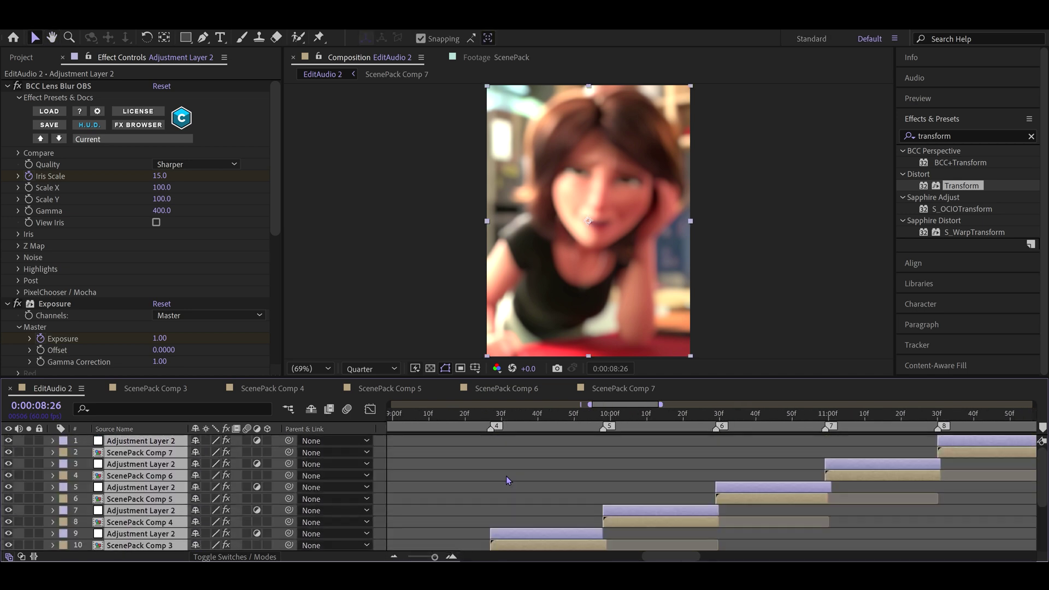
pyautogui.click(507, 479)
pyautogui.click(394, 557)
pyautogui.moveTo(478, 503); pyautogui.dragTo(502, 482)
pyautogui.press('-')
pyautogui.scroll(-3, 455, 483)
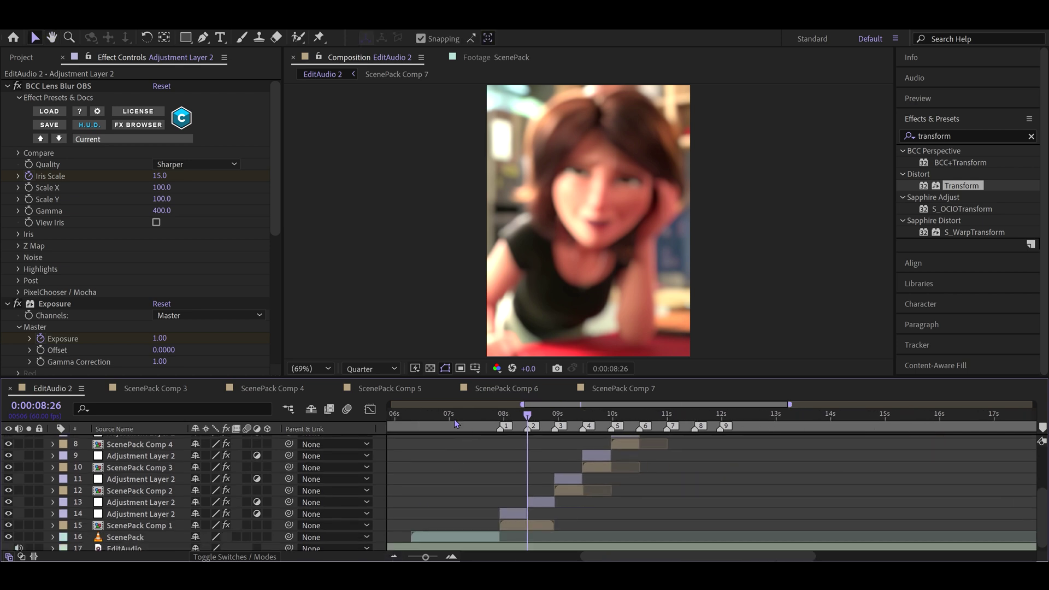
# Step: Preview the whole edit from 0:00:06:38 and scrub through the clips to check the transitions
pyautogui.click(454, 418)
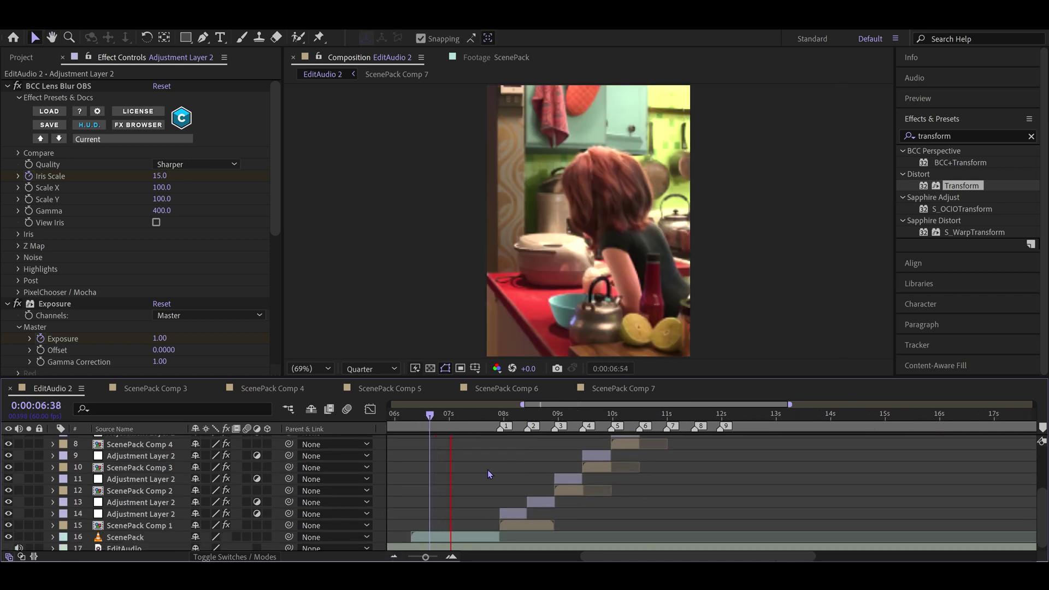
pyautogui.moveTo(486, 470); pyautogui.dragTo(481, 470)
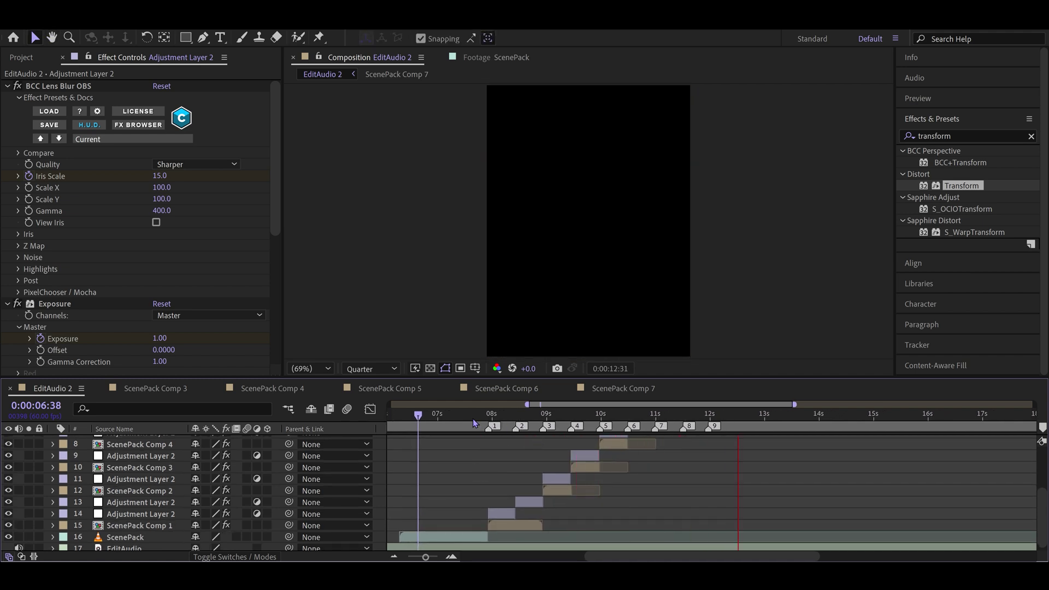
pyautogui.press('space')
pyautogui.click(472, 420)
pyautogui.moveTo(523, 471); pyautogui.dragTo(490, 477)
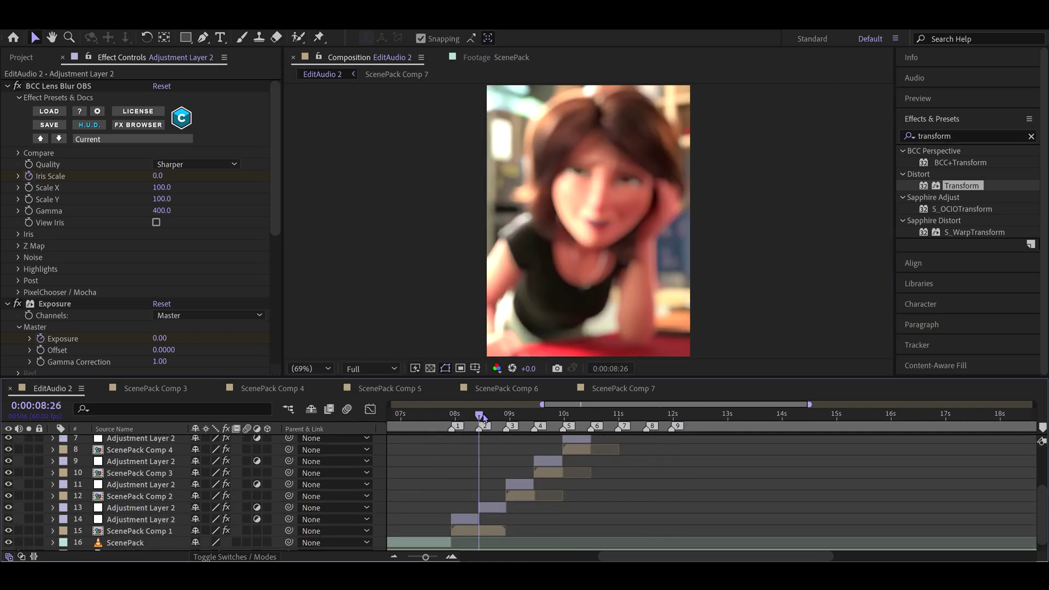
pyautogui.moveTo(534, 447); pyautogui.dragTo(514, 481)
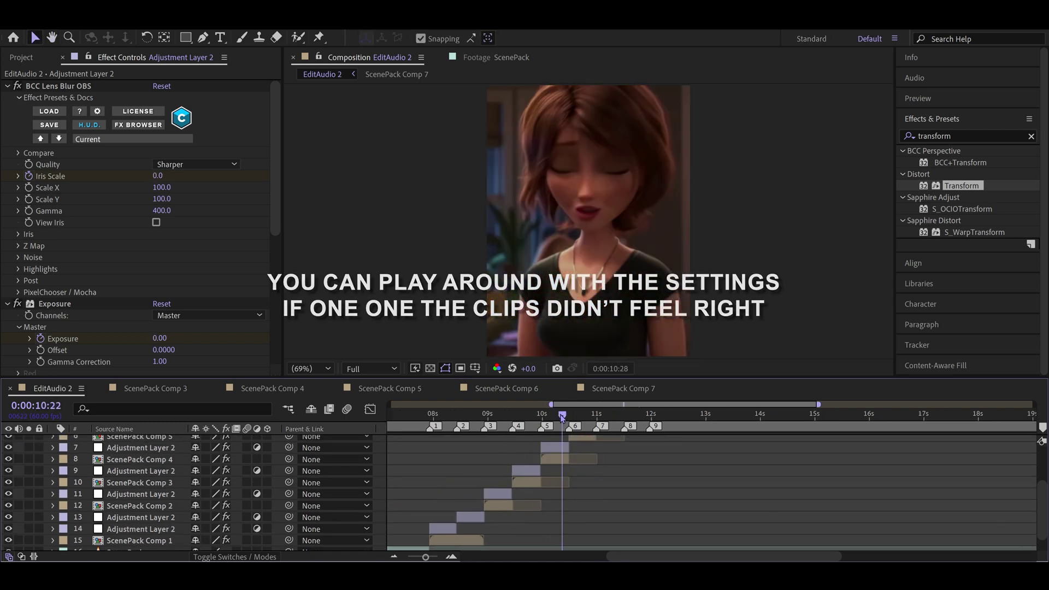
# Step: Open the Twixtor Pro Speed % graph of ScenePack Comp 4 and lengthen the middle keyframe's incoming ease handle
pyautogui.press('=')
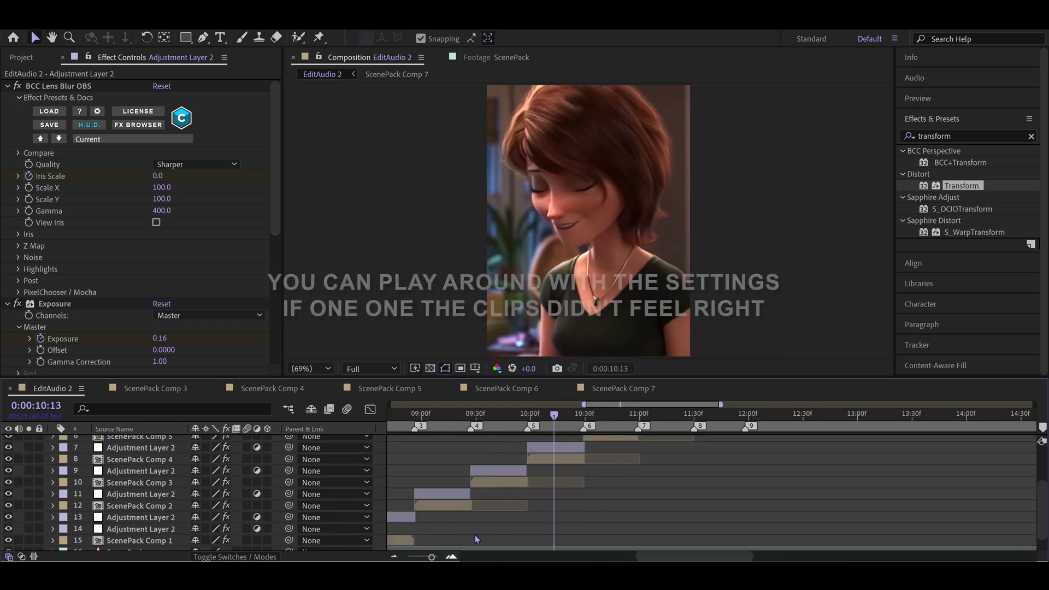
pyautogui.click(540, 459)
pyautogui.press('u')
pyautogui.click(170, 483)
pyautogui.click(370, 410)
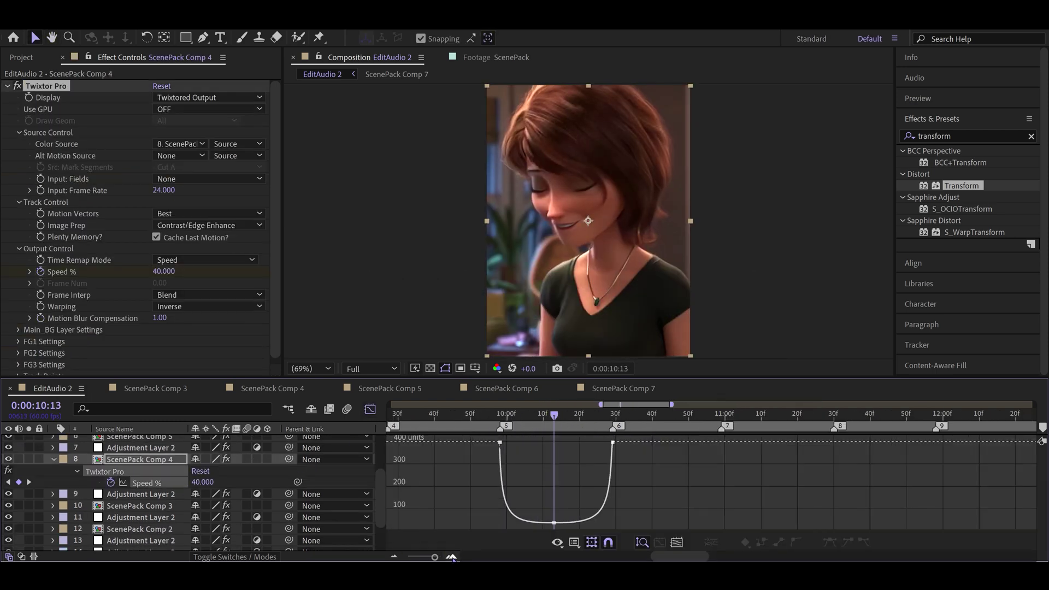
pyautogui.press('=')
pyautogui.press('=')
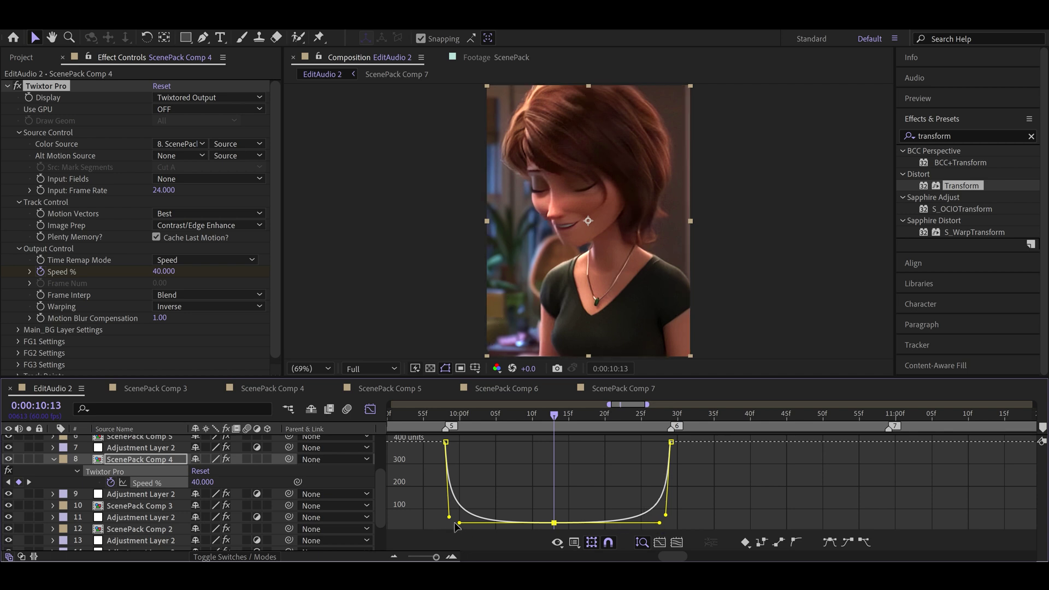
# Step: Preview ScenePack Comp 4's speed ramp from 0:00:09:58 at Quarter resolution
pyautogui.click(445, 413)
pyautogui.click(371, 368)
pyautogui.click(371, 449)
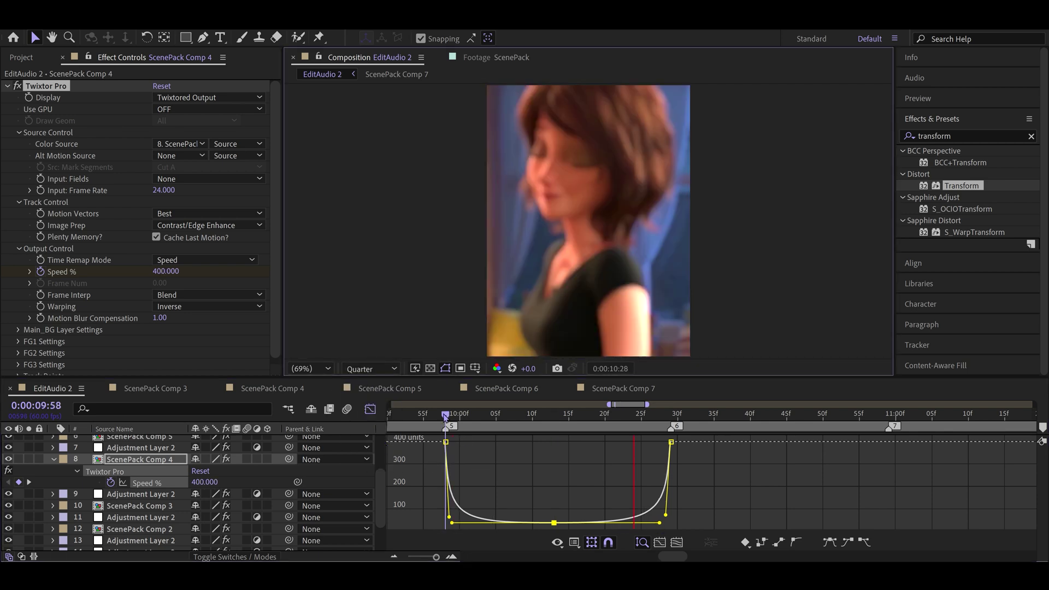
pyautogui.press('-')
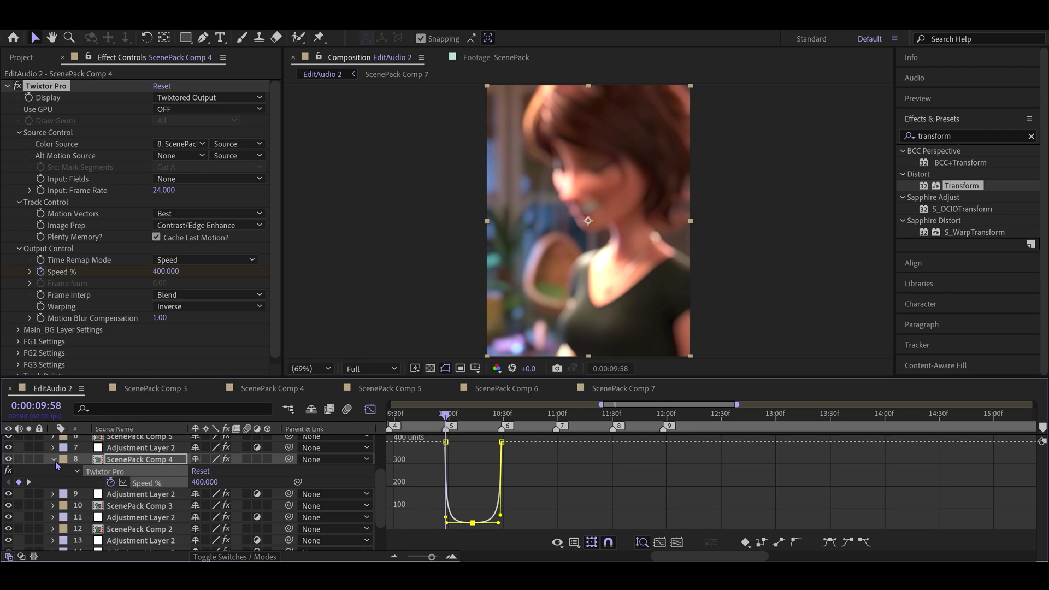
# Step: Close the speed graph, collapse ScenePack Comp 4 and scrub the first clips to about 0:00:08:39
pyautogui.click(53, 460)
pyautogui.hscroll(-2, 492, 481)
pyautogui.click(370, 410)
pyautogui.hscroll(-5, 492, 480)
pyautogui.moveTo(559, 418); pyautogui.dragTo(602, 420)
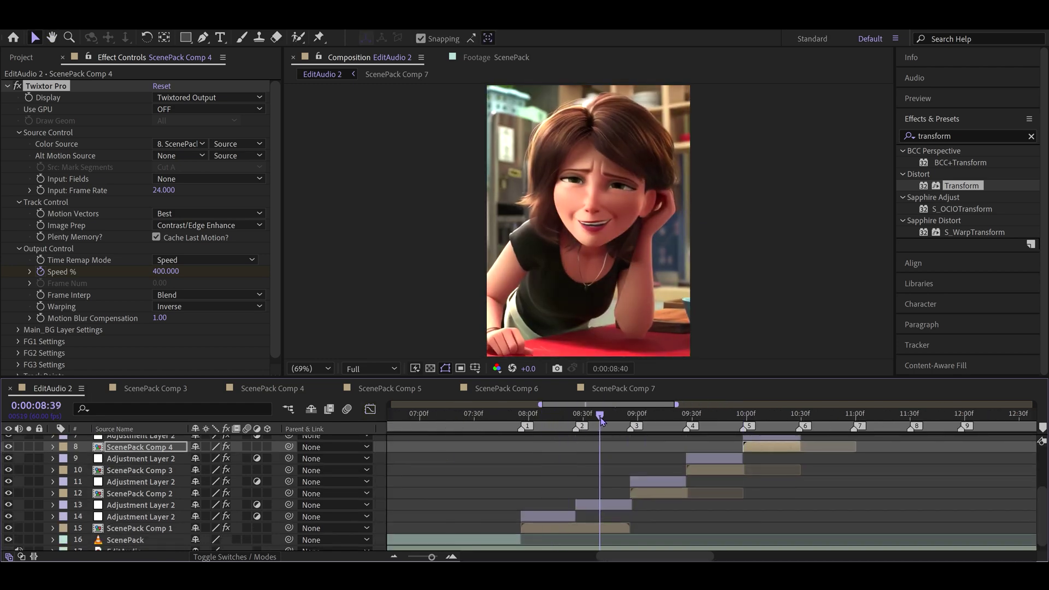
# Step: Create a new adjustment layer for the coloring on top of all the layers
pyautogui.moveTo(564, 490); pyautogui.dragTo(443, 503)
pyautogui.press('-')
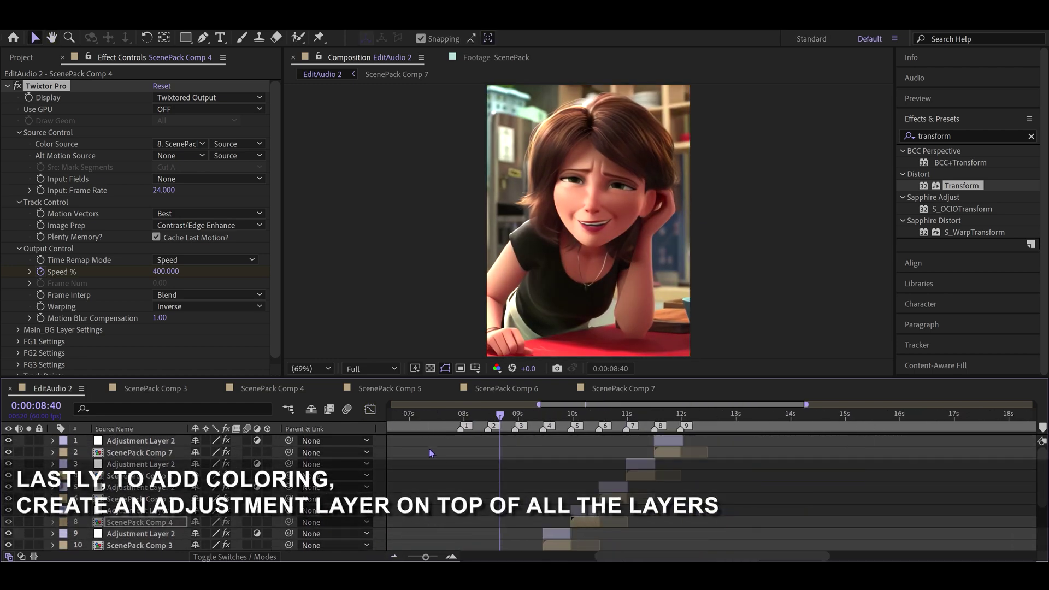
pyautogui.click(388, 467)
pyautogui.rightClick(388, 467)
pyautogui.moveTo(409, 322)
pyautogui.click(516, 416)
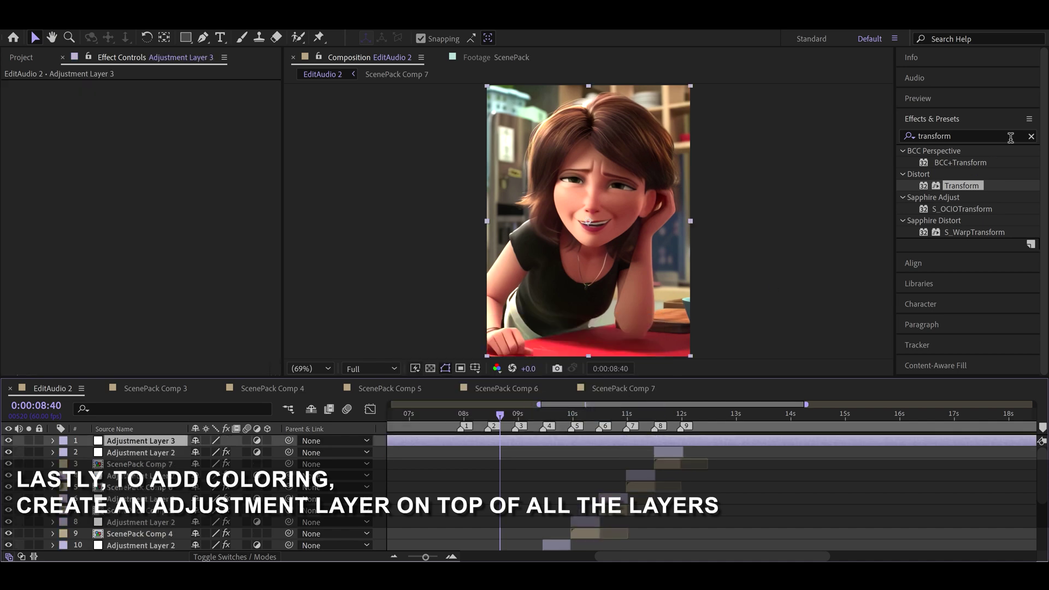
# Step: Clear the effect search and apply the user preset Color Correction to the new top adjustment layer
pyautogui.click(1031, 136)
pyautogui.click(902, 151)
pyautogui.moveTo(971, 185); pyautogui.dragTo(496, 444)
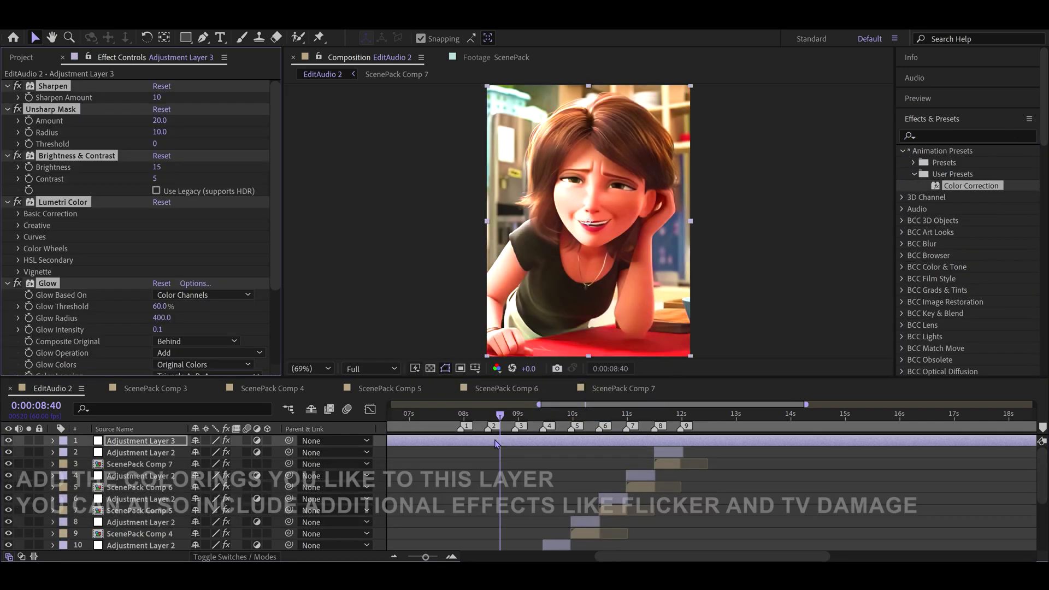
# Step: Set the coloring adjustment layer's opacity to 30%
pyautogui.click(496, 443)
pyautogui.press('t')
pyautogui.click(197, 453)
pyautogui.write('30')
pyautogui.press('Return')
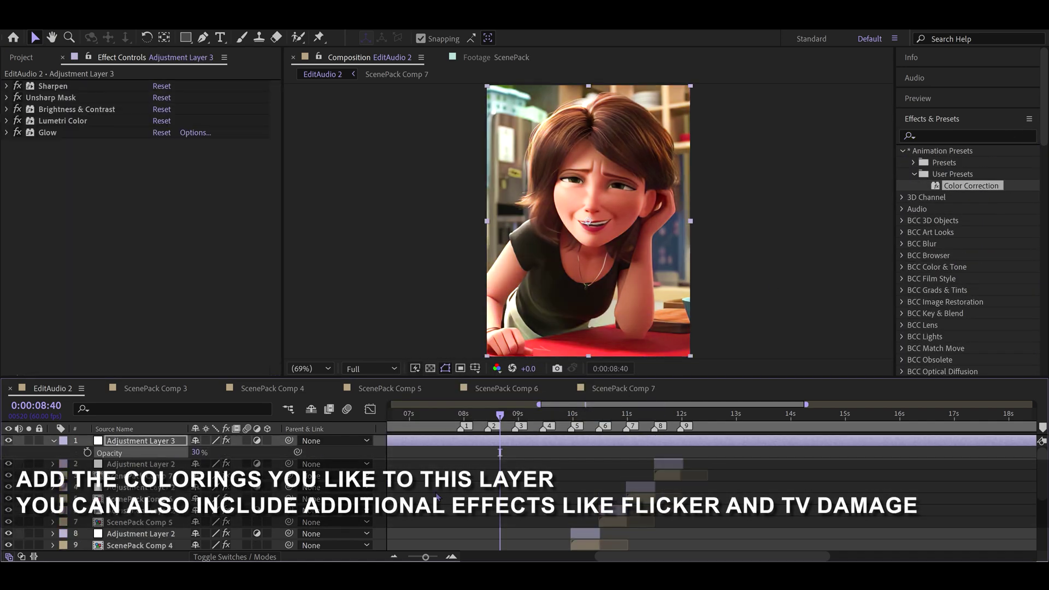
# Step: Preview the colored edit from 0:00:07:55 and scrub to 0:00:11:02
pyautogui.hscroll(-1, 426, 496)
pyautogui.click(490, 416)
pyautogui.click(471, 417)
pyautogui.hscroll(1, 472, 417)
pyautogui.click(473, 417)
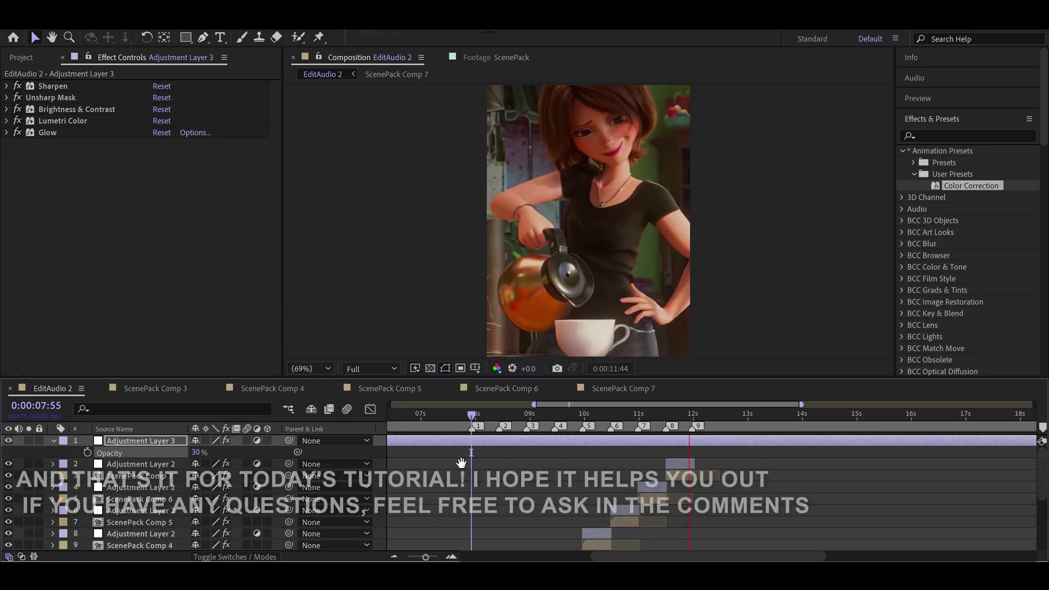
pyautogui.press('space')
pyautogui.moveTo(632, 416)
pyautogui.mouseDown()
pyautogui.moveTo(654, 416)
pyautogui.moveTo(638, 417)
pyautogui.mouseUp()
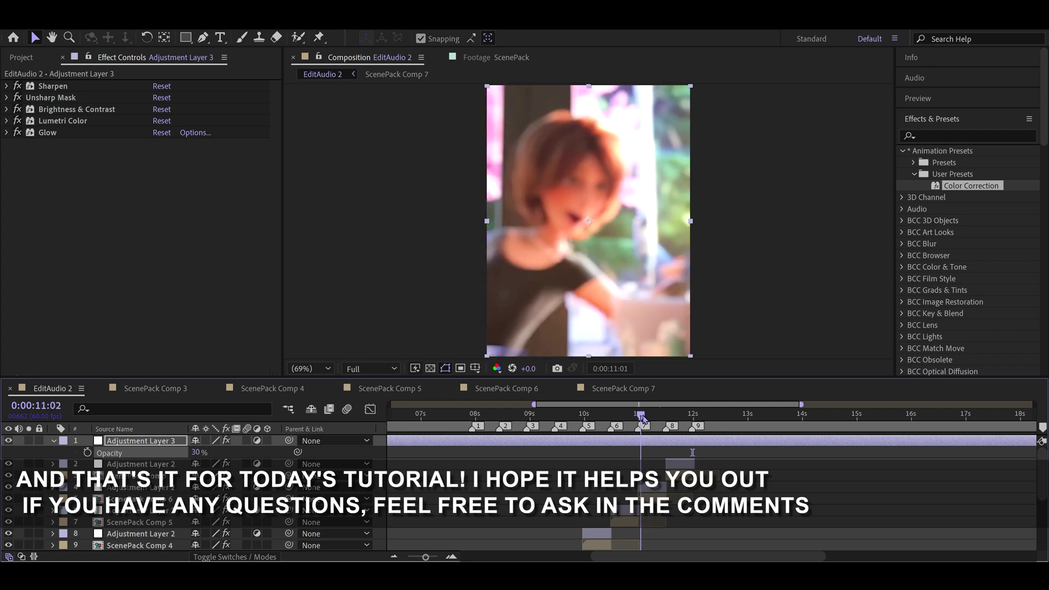